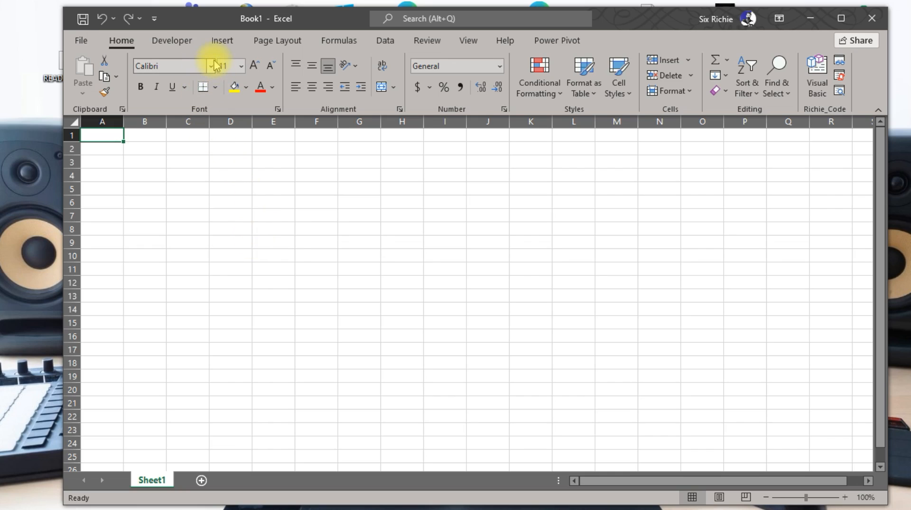
left_click(212, 69)
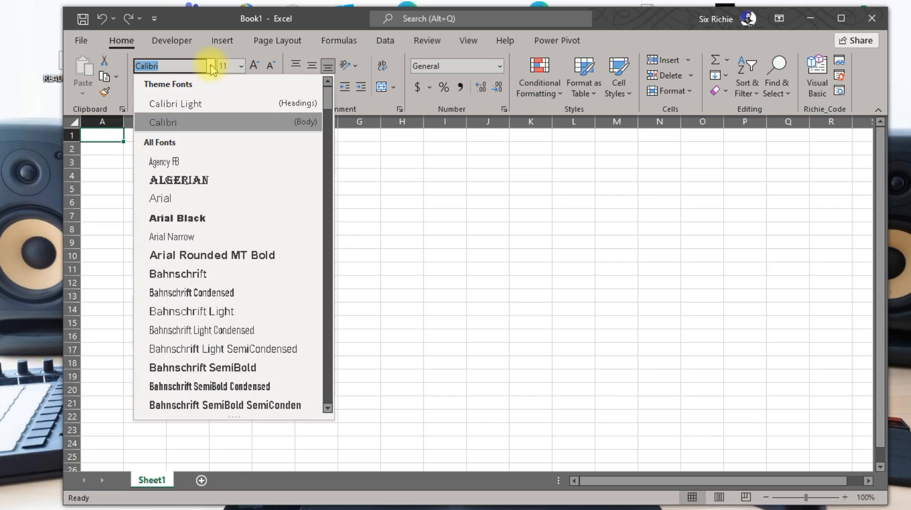
left_click(418, 213)
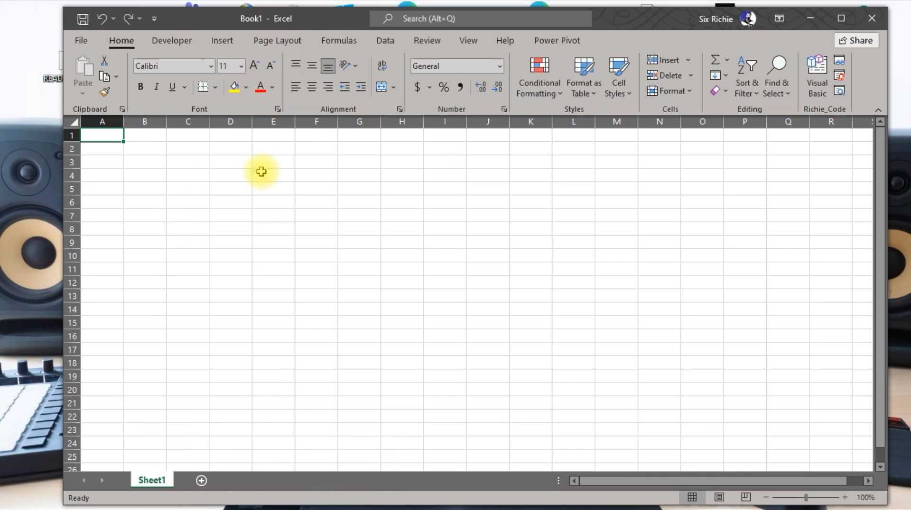
Rename the worksheet Sheet1 as Data_Table.
double_click(160, 483)
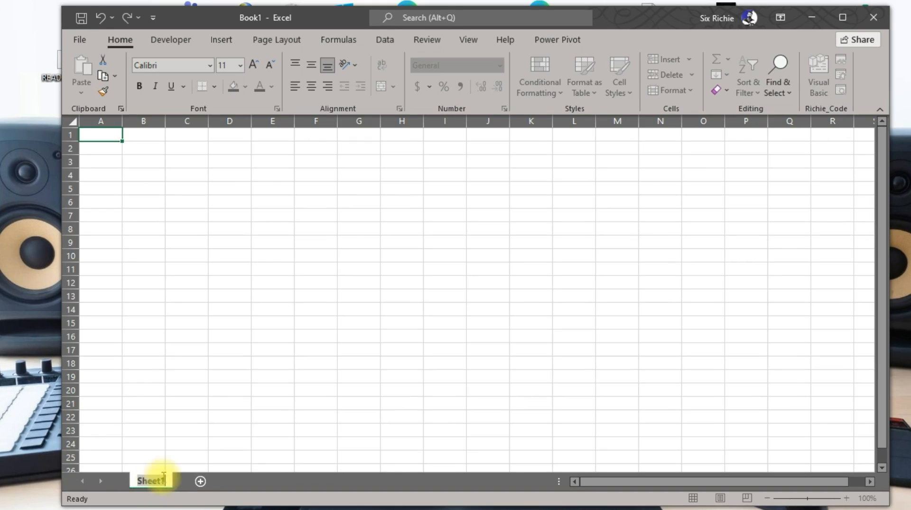
key("Return")
right_click(155, 480)
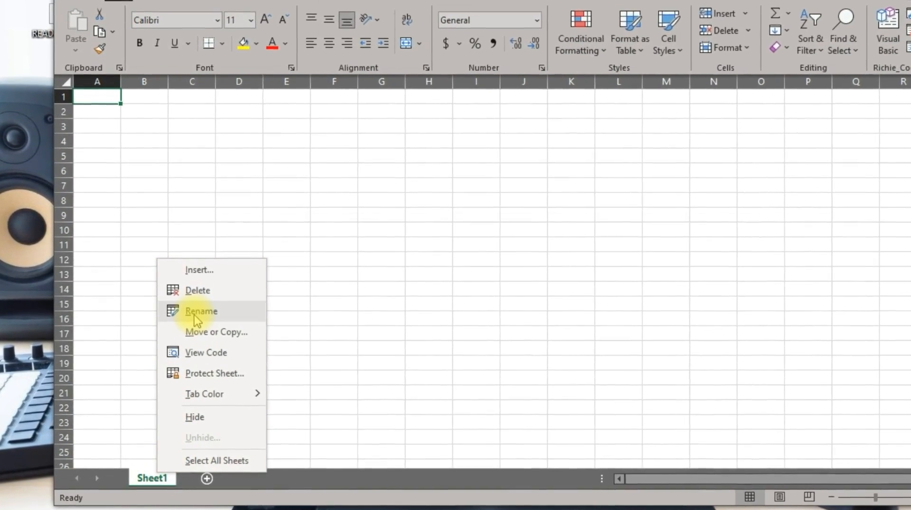
left_click(151, 479)
double_click(150, 474)
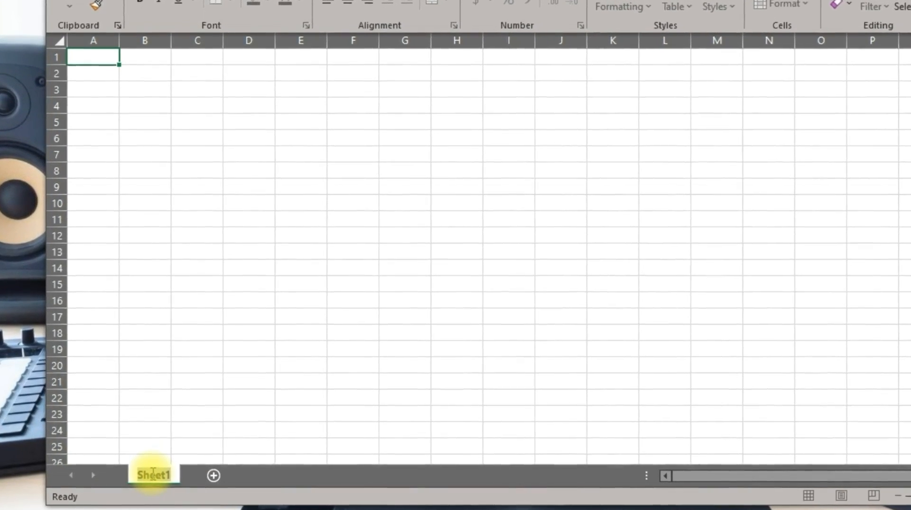
key("BackSpace")
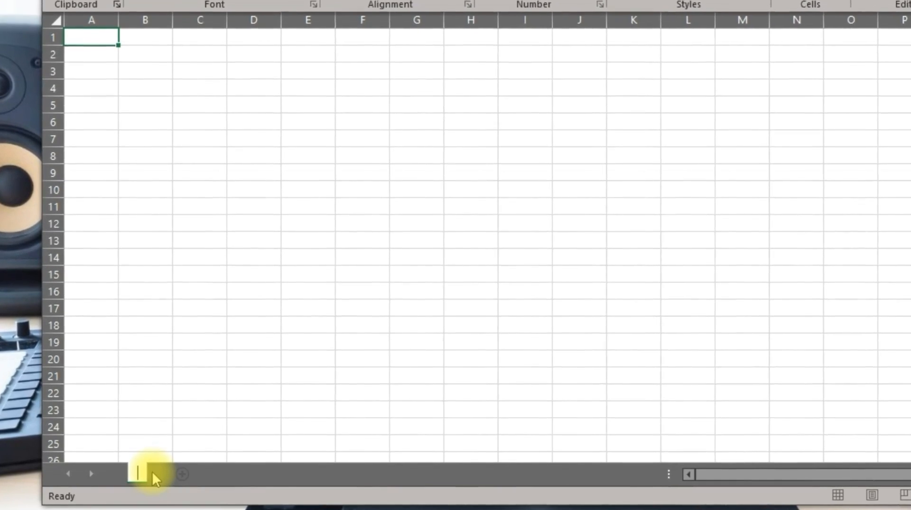
type("Data")
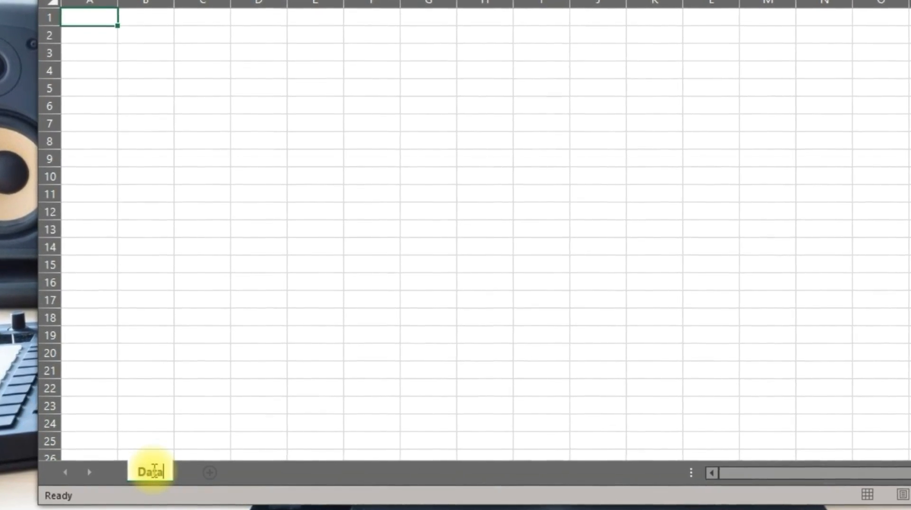
type("_Table")
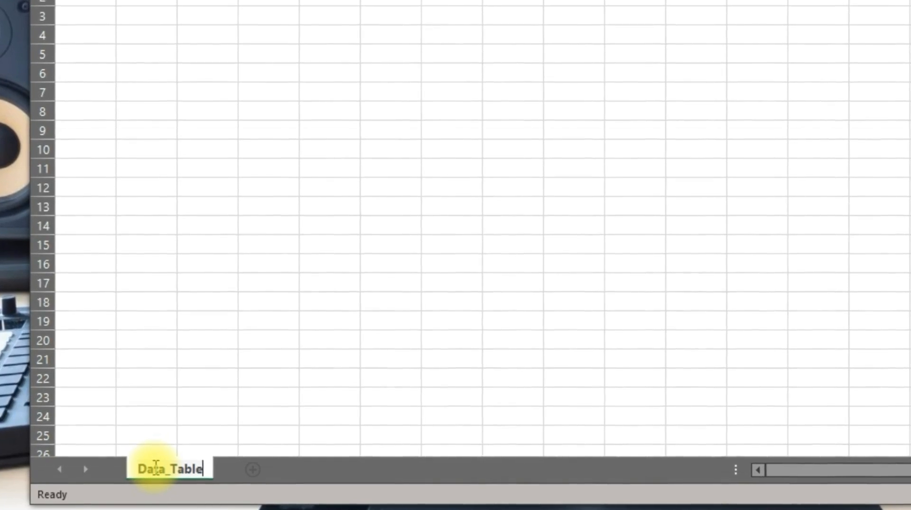
left_click(406, 294)
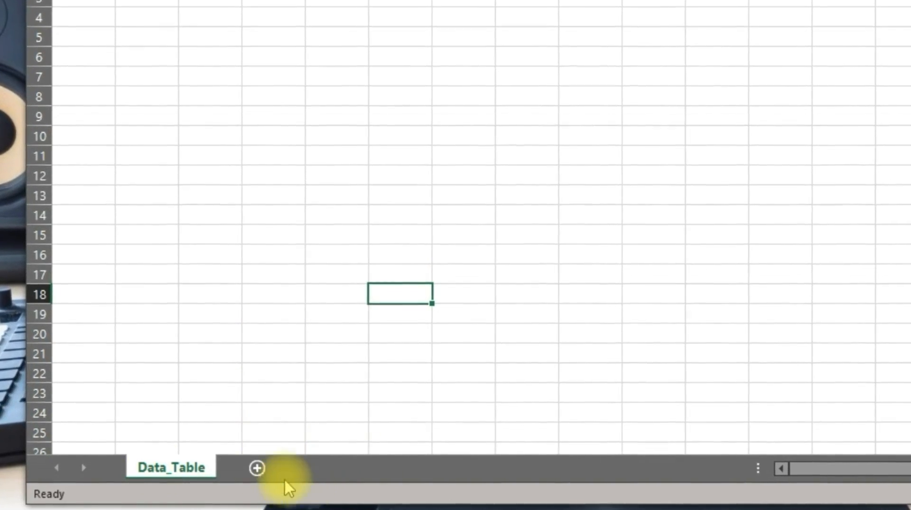
Add a second worksheet to the workbook and name it Illustration.
left_click(254, 472)
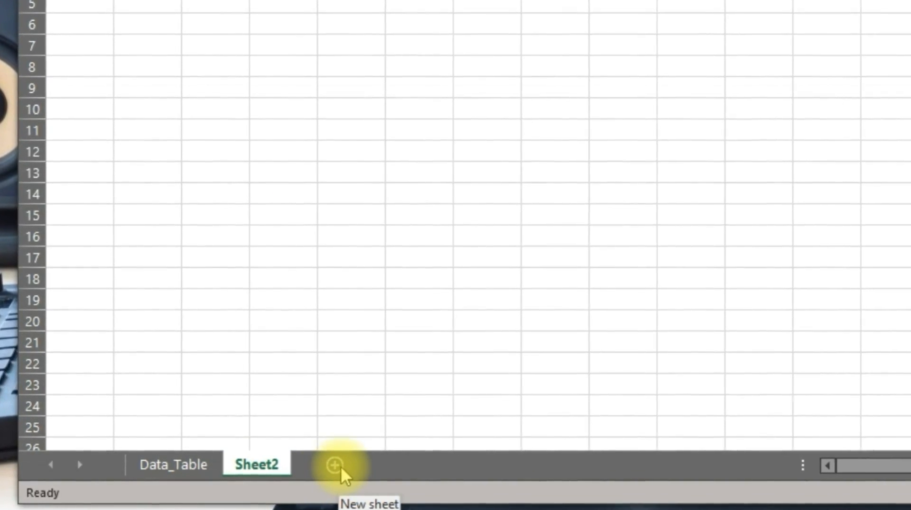
double_click(268, 463)
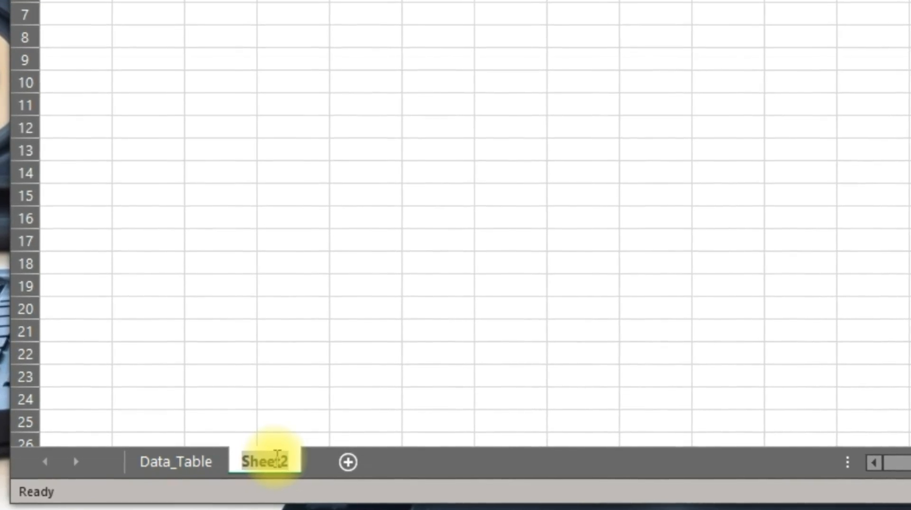
type("Illust")
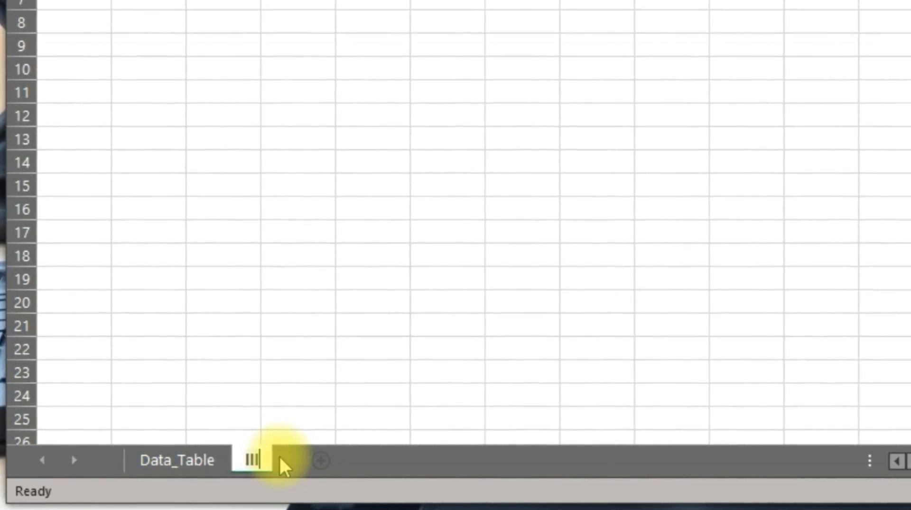
type("ratio")
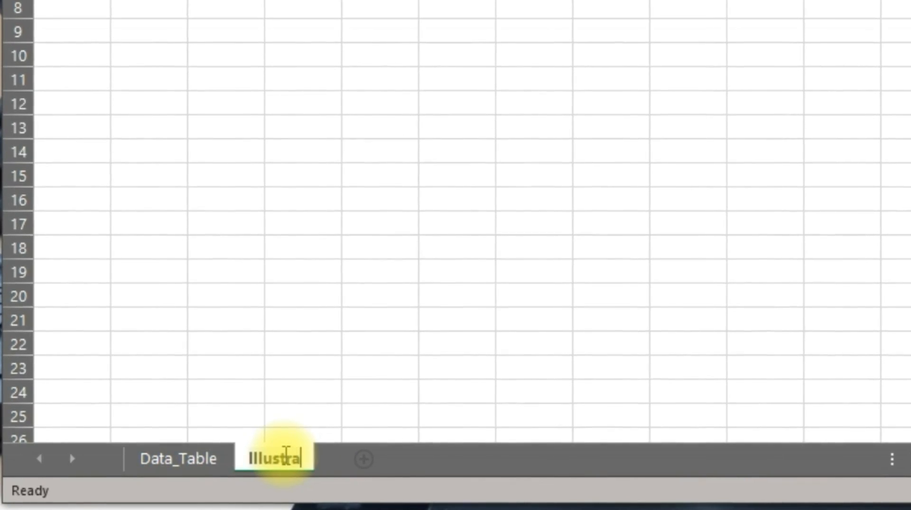
type("n")
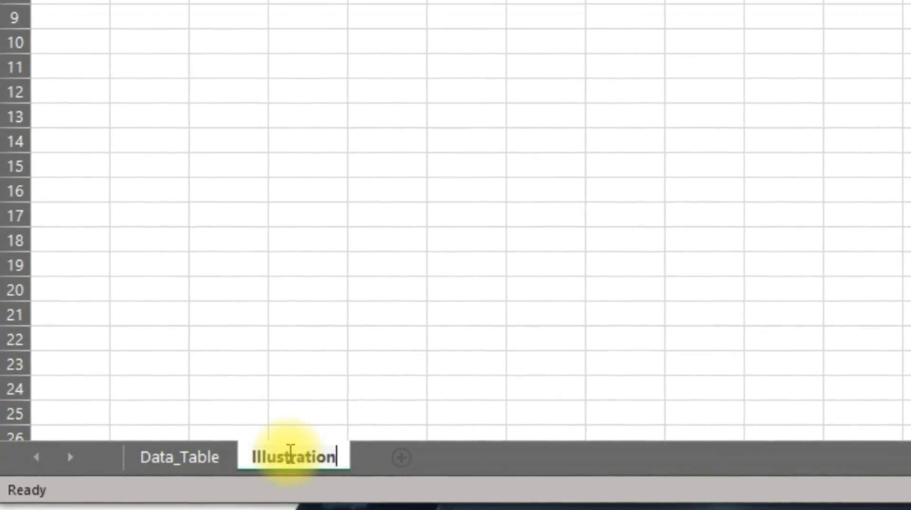
key("Return")
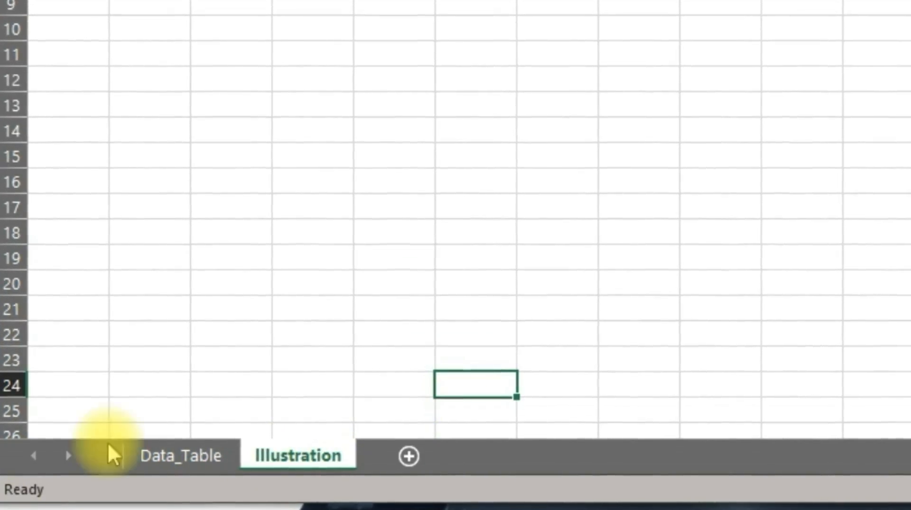
left_click(179, 457)
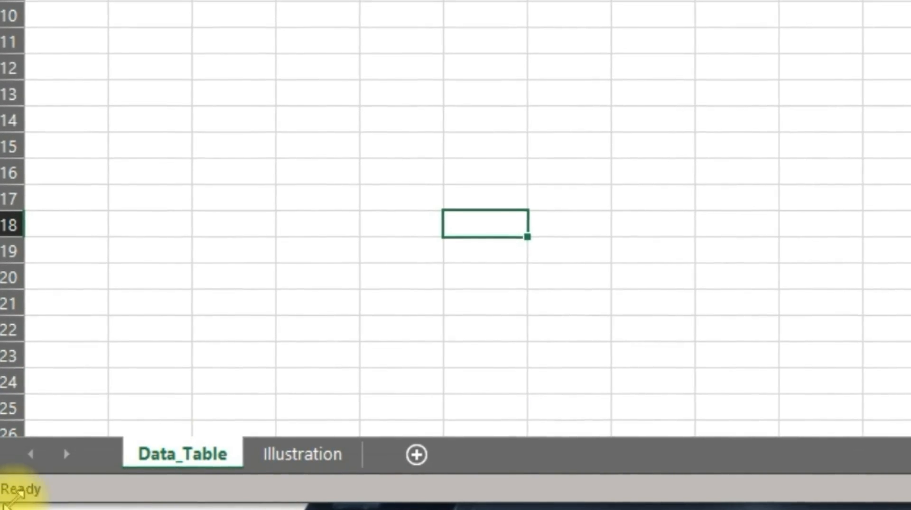
left_click(280, 457)
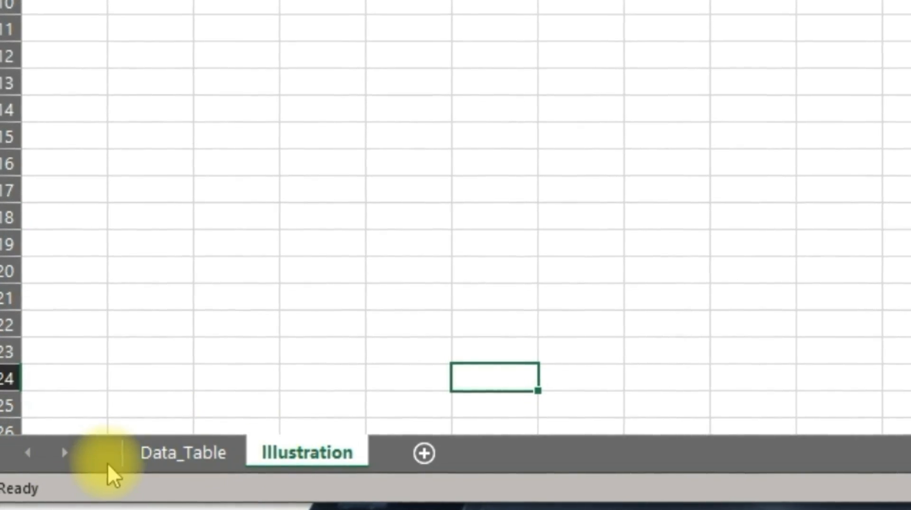
left_click(195, 457)
left_click(323, 461)
Set the tab colour of the Data_Table sheet to the standard light blue.
left_click(204, 455)
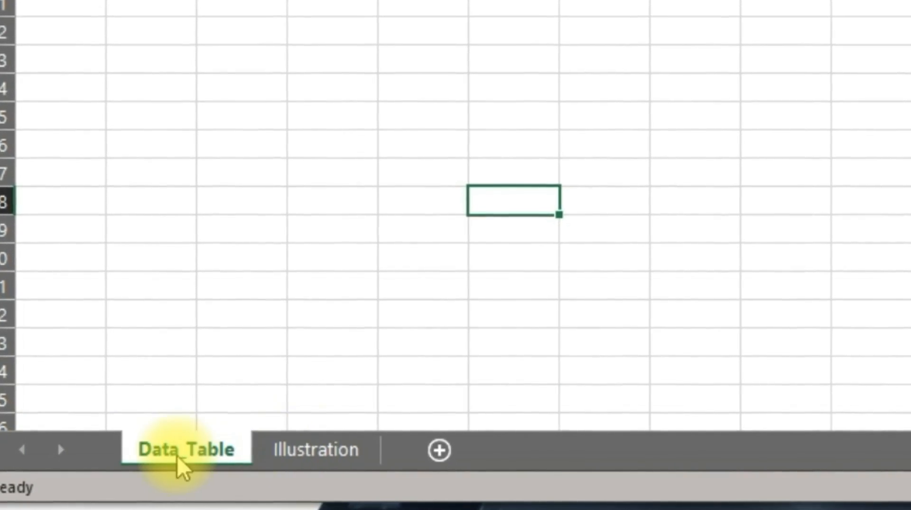
right_click(180, 448)
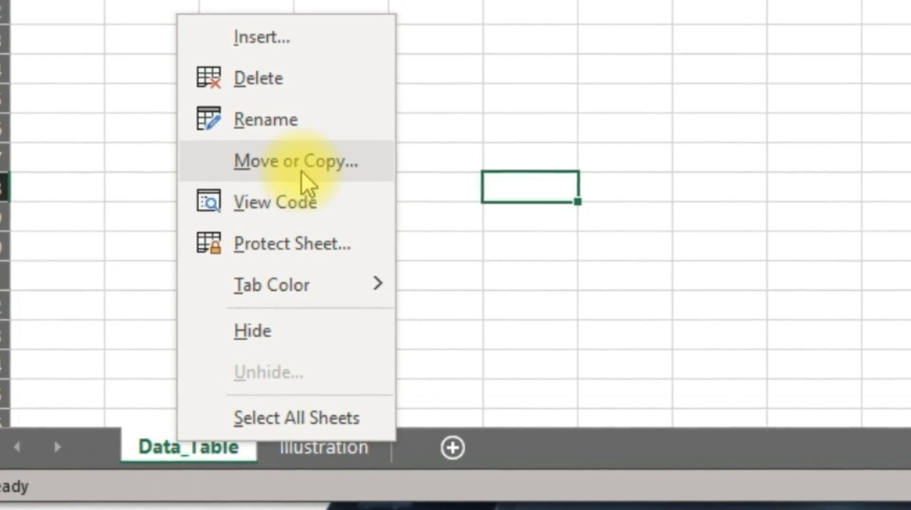
mouse_move(323, 290)
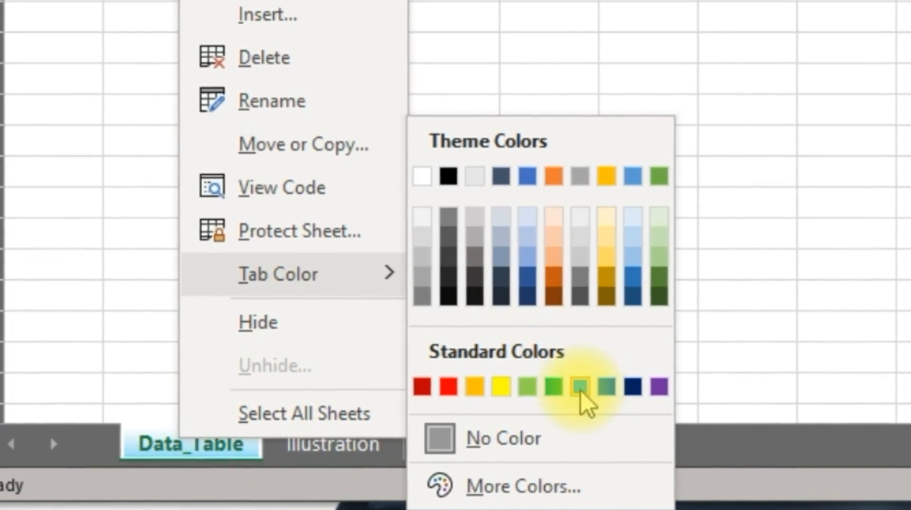
left_click(580, 387)
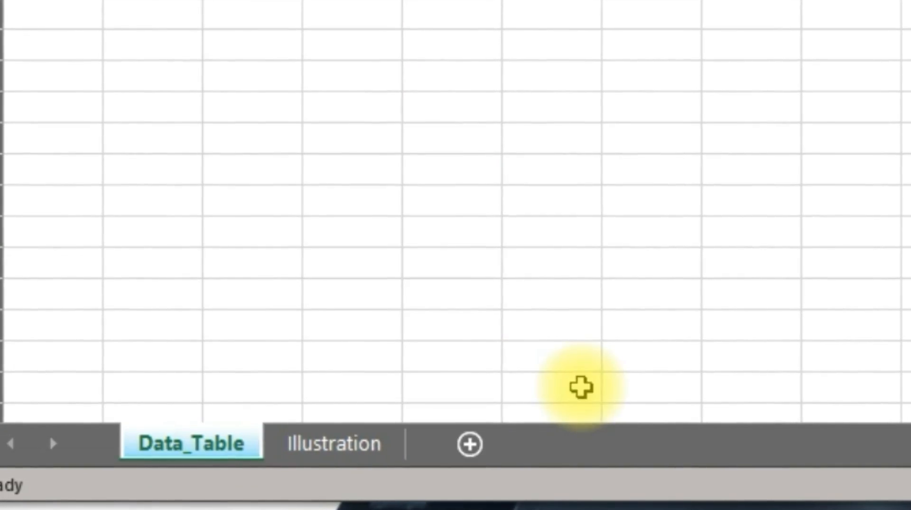
Set the tab colour of the Illustration sheet to the standard dark blue.
left_click(315, 446)
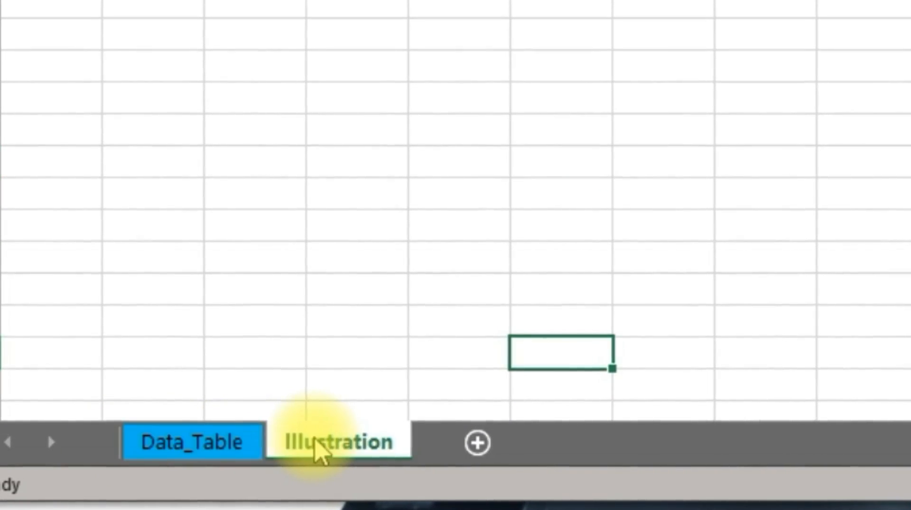
right_click(351, 445)
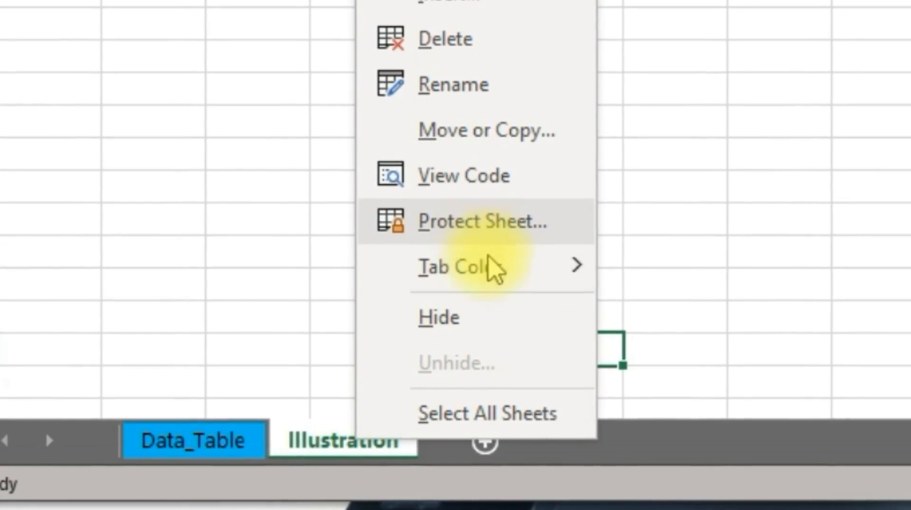
mouse_move(493, 270)
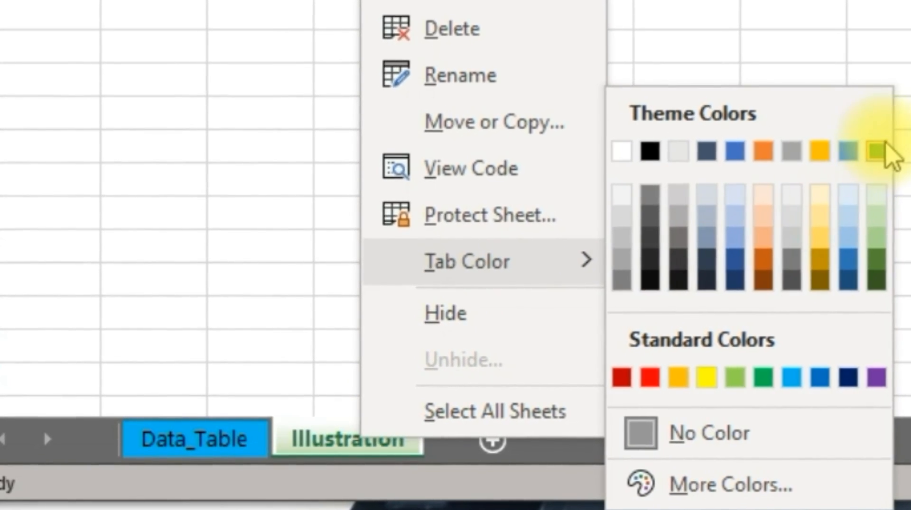
left_click(859, 375)
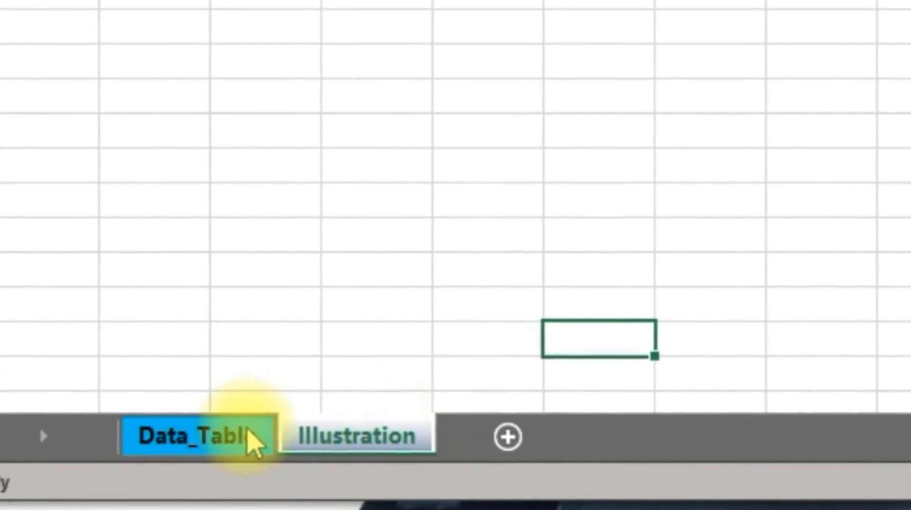
left_click(252, 441)
left_click(351, 440)
left_click(172, 435)
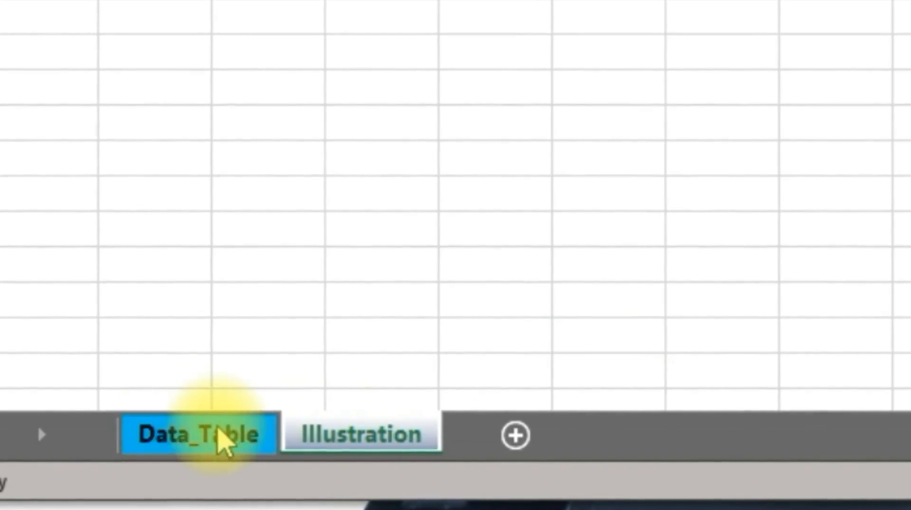
left_click(332, 435)
left_click(201, 434)
left_click(302, 424)
Enter the text "Computer Graphics Tech" in cell D5 of the Data_Table sheet.
left_click(268, 420)
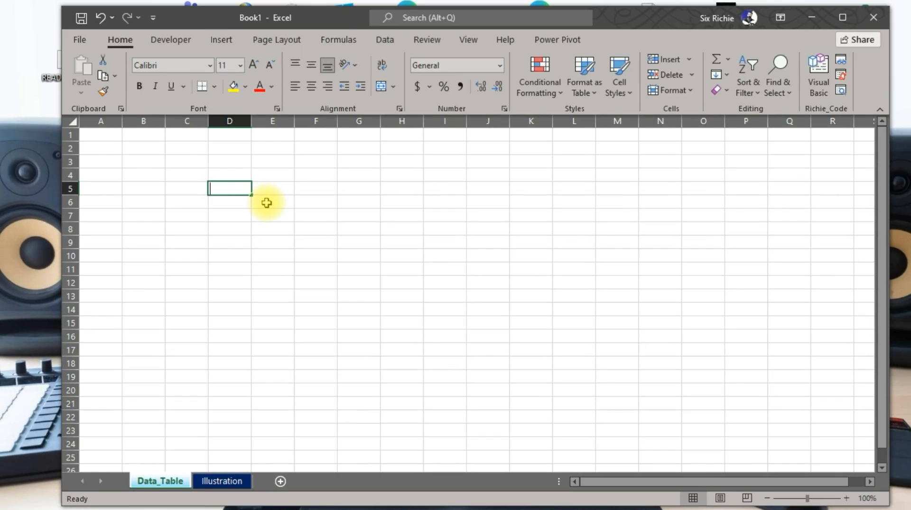
type("Computer Graph")
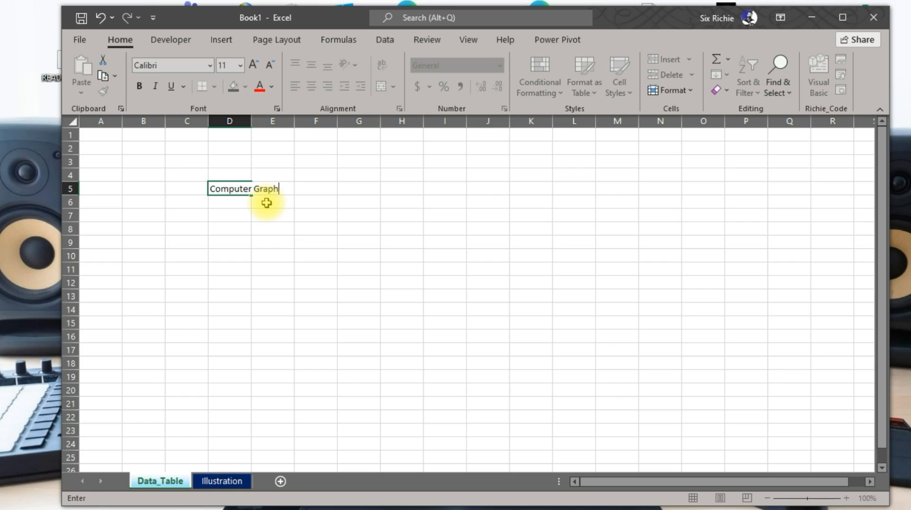
type("ics Tech")
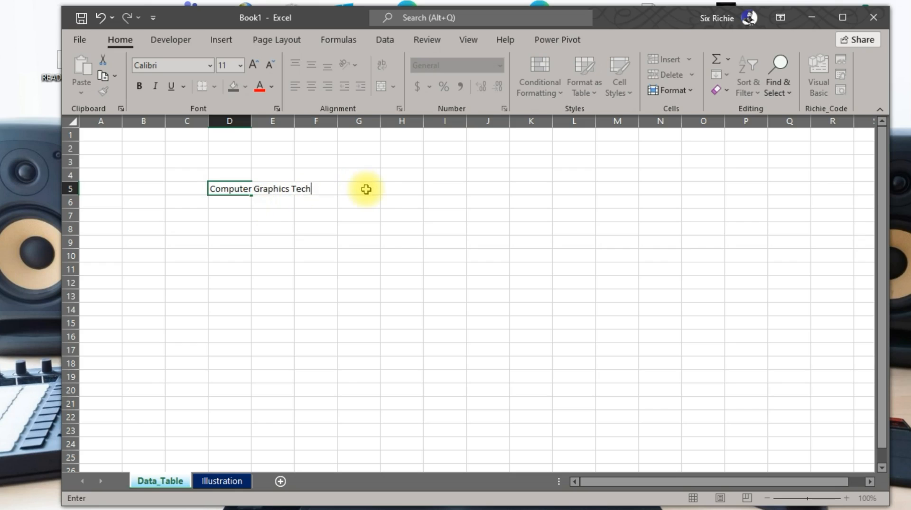
key("Tab")
left_click(305, 228)
left_click(264, 193)
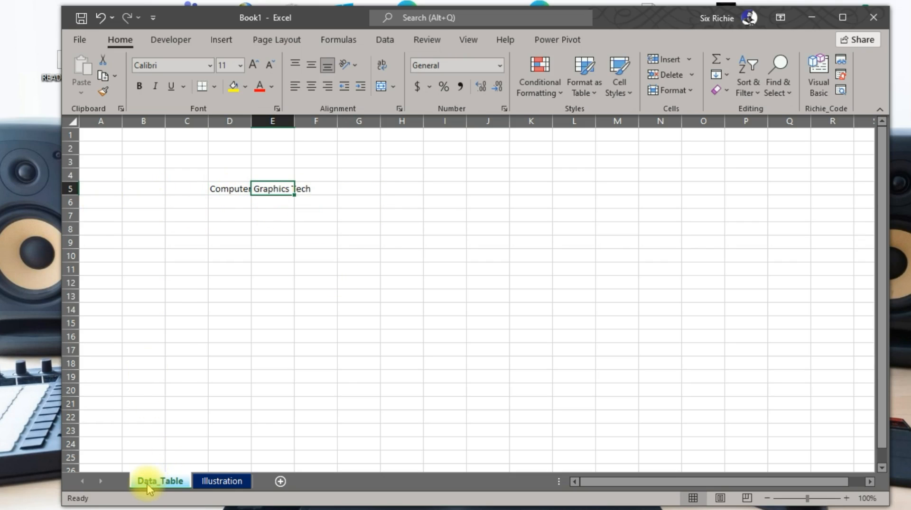
Compare the contents of the Data_Table and Illustration sheets, including the cells around D5 on Data_Table.
left_click(221, 481)
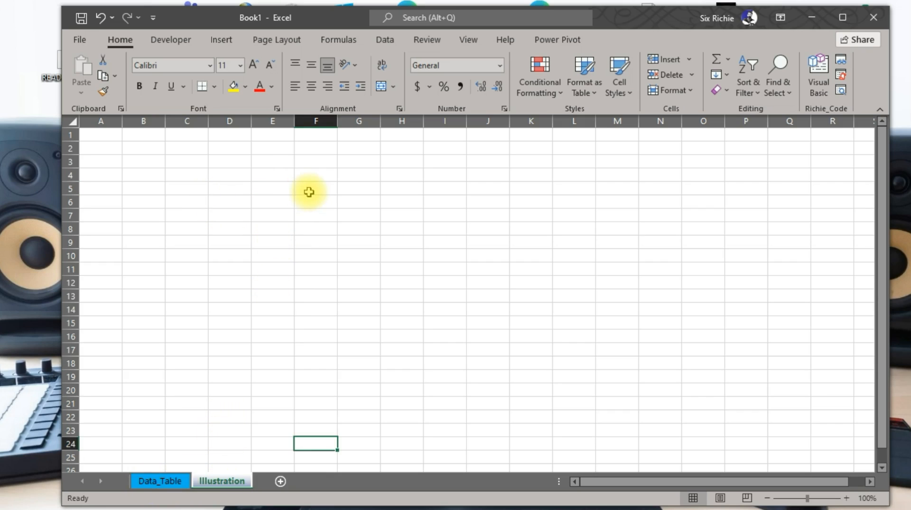
left_click(153, 488)
left_click(221, 481)
left_click(152, 481)
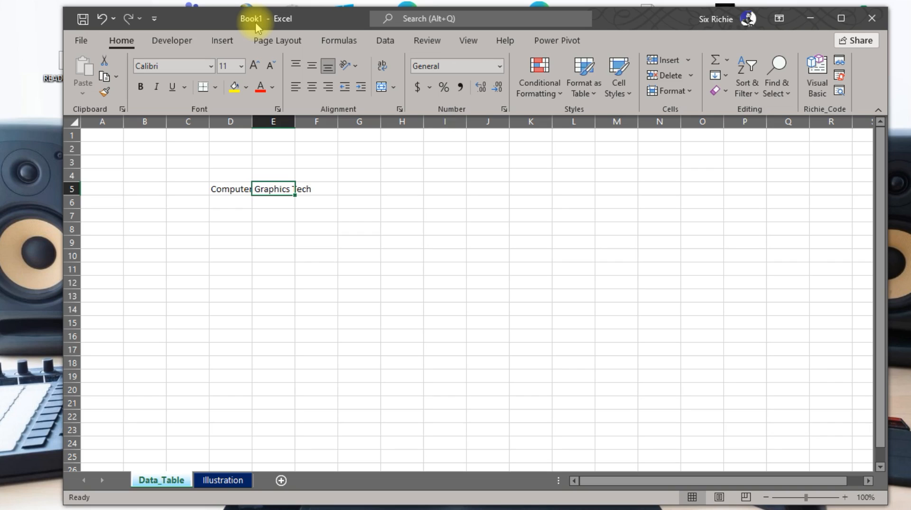
left_click(223, 481)
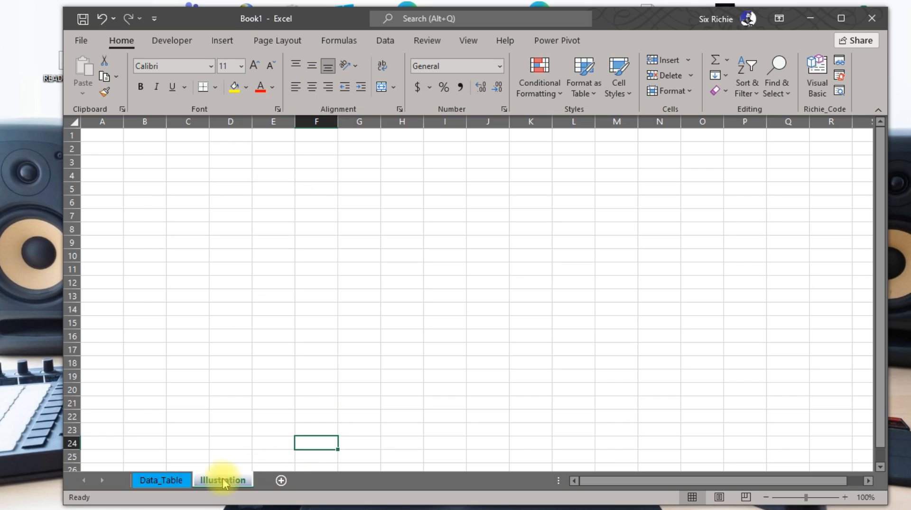
left_click(164, 484)
left_click(222, 486)
left_click(168, 481)
left_click(226, 479)
left_click(160, 481)
left_click(221, 481)
left_click(159, 482)
left_click(221, 481)
left_click(162, 480)
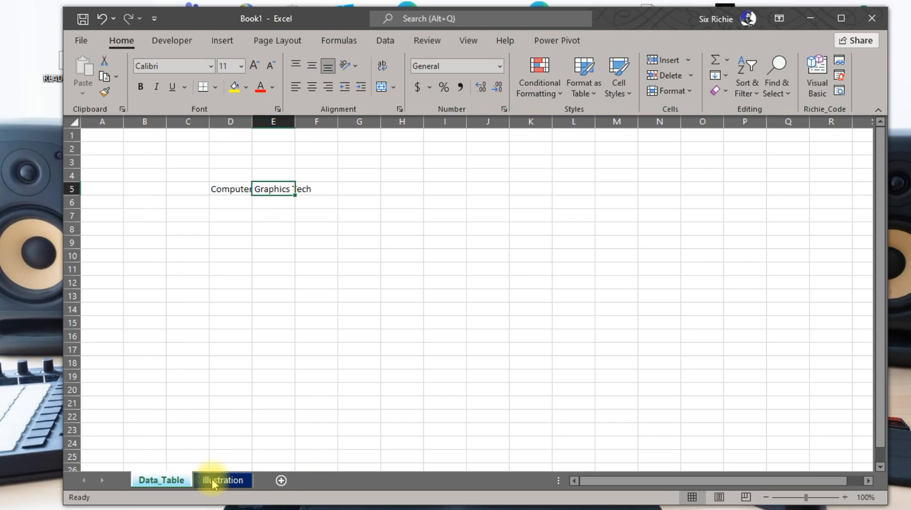
left_click(317, 189)
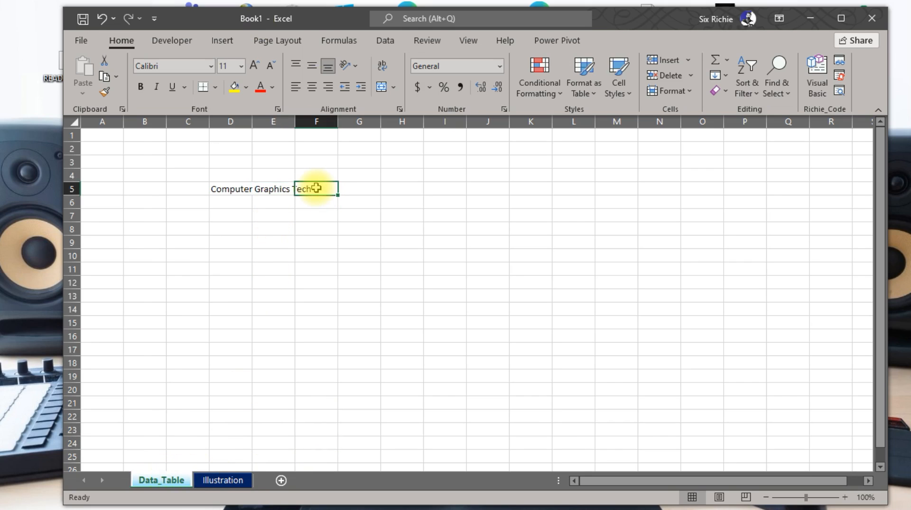
Widen column D until the text in D5 fits within the column.
left_click_drag(208, 189, 310, 191)
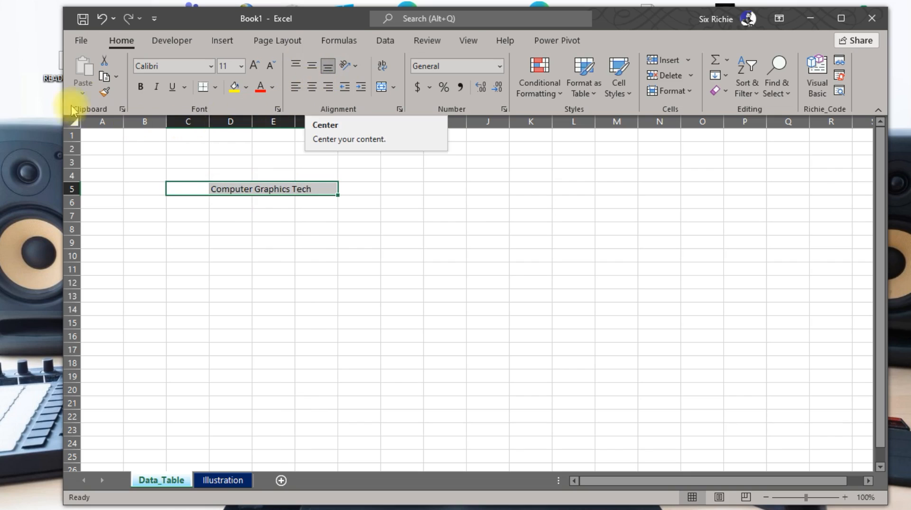
left_click(271, 240)
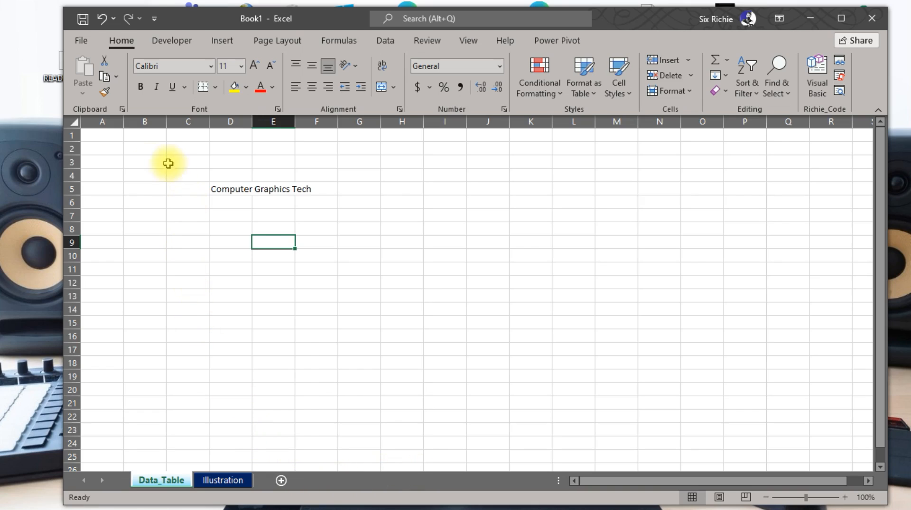
left_click(235, 189)
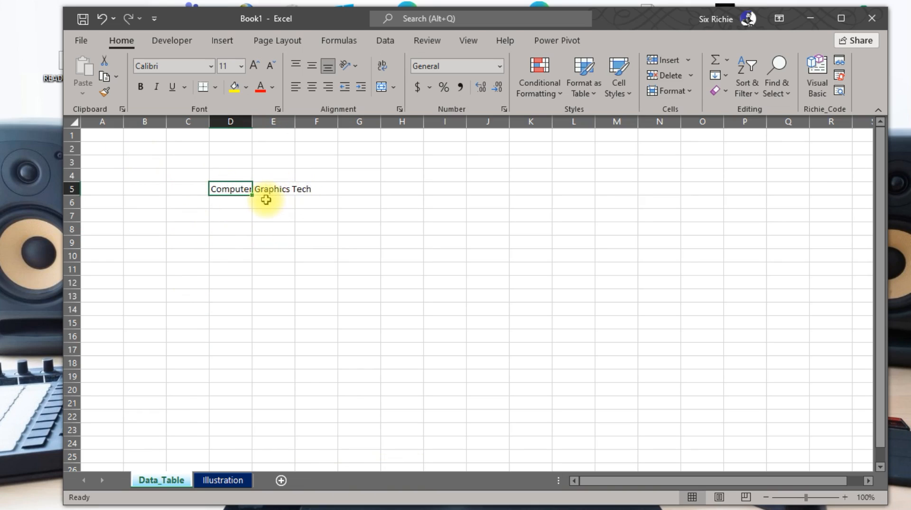
left_click(225, 116)
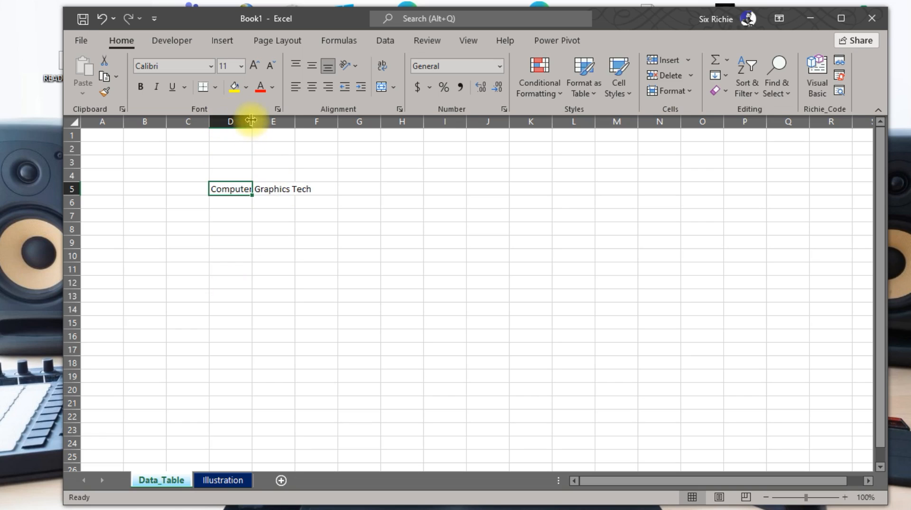
left_click_drag(257, 116, 374, 111)
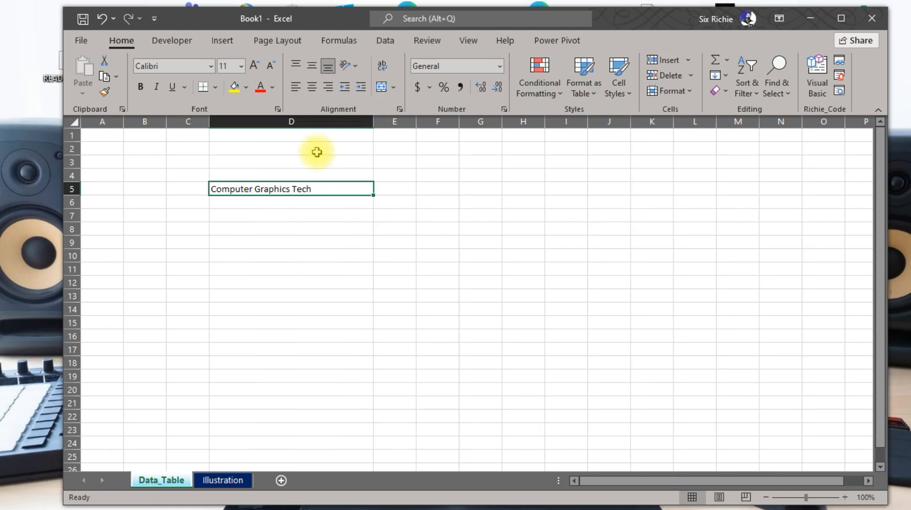
Narrow column D back to about the same width as the neighbouring columns.
left_click(296, 217)
left_click(287, 189)
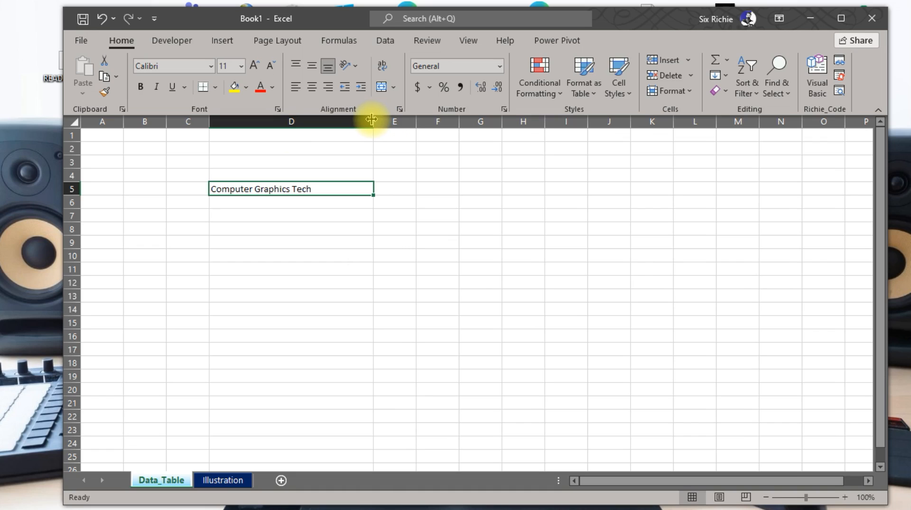
left_click_drag(372, 120, 250, 123)
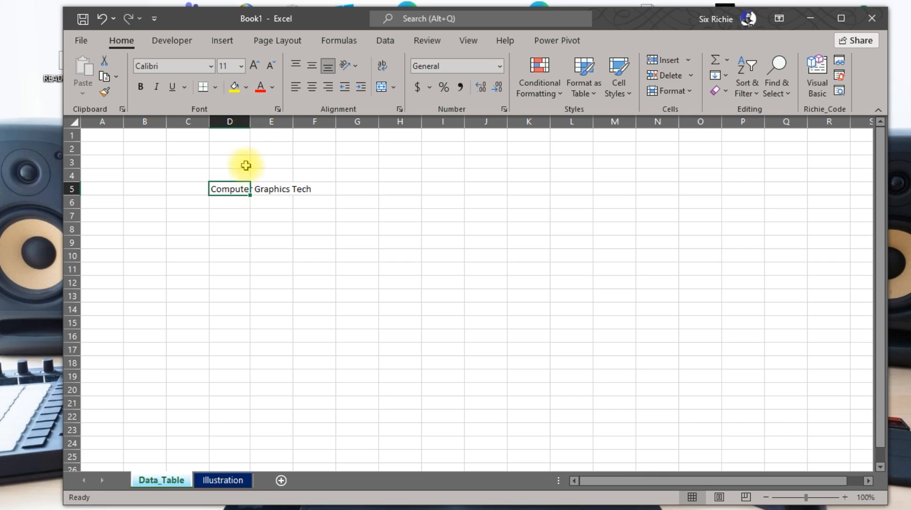
left_click(311, 189)
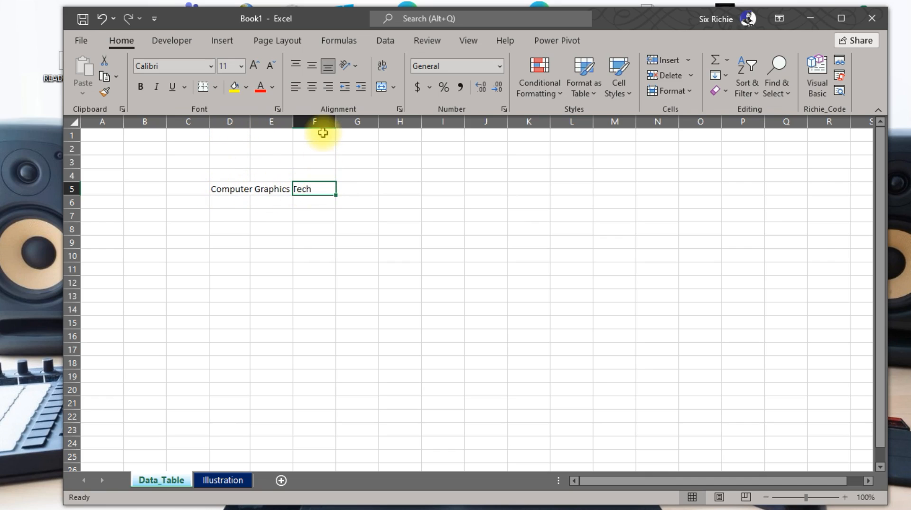
left_click_drag(322, 189, 238, 189)
left_click(381, 173)
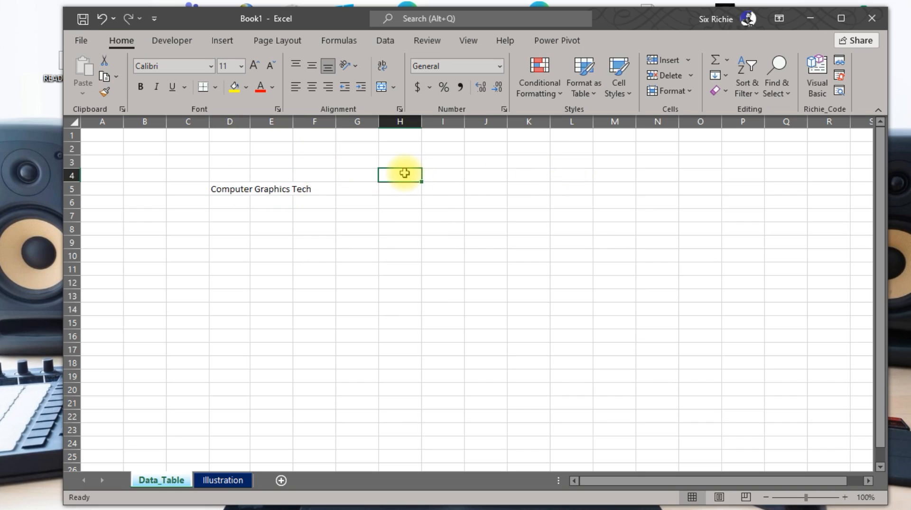
mouse_move(404, 174)
left_mouse_down()
mouse_move(567, 211)
mouse_move(624, 393)
mouse_move(608, 383)
left_mouse_up()
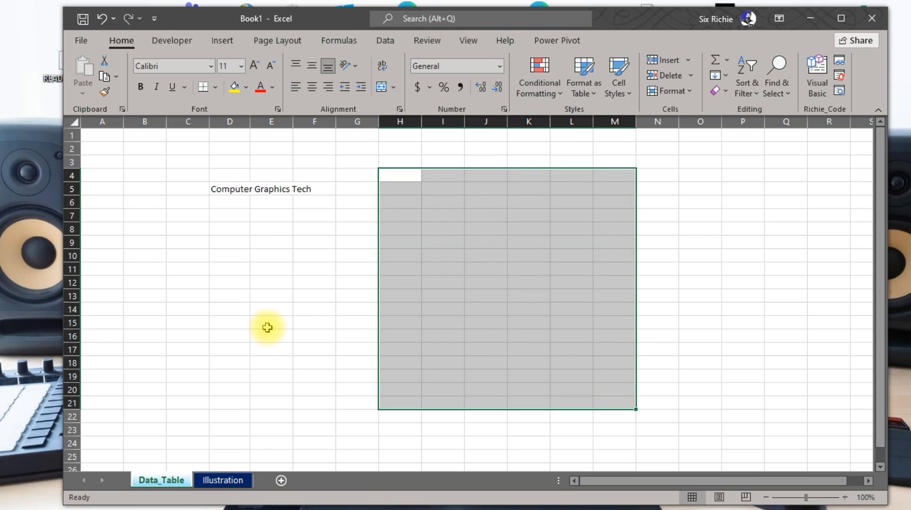
left_click(282, 270)
Merge and center cells C5:F5 around the "Computer Graphics Tech" text.
left_click_drag(179, 189, 329, 185)
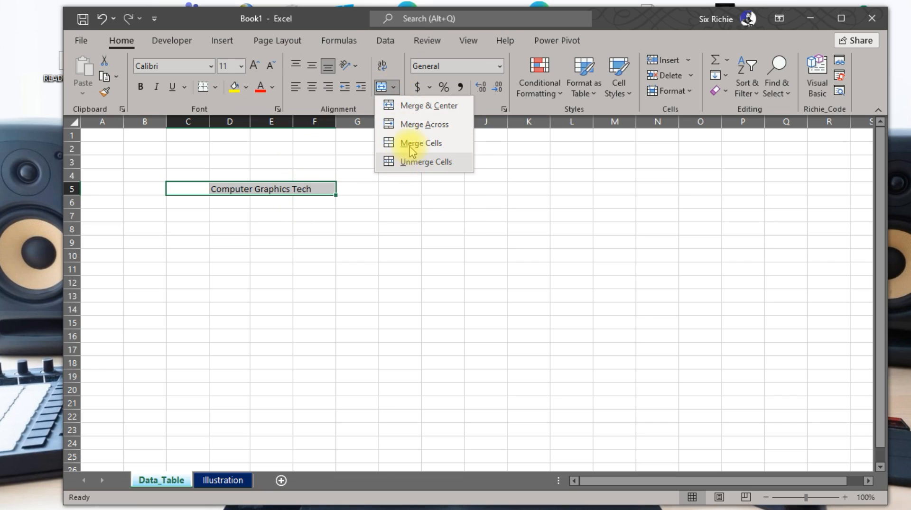
left_click(417, 106)
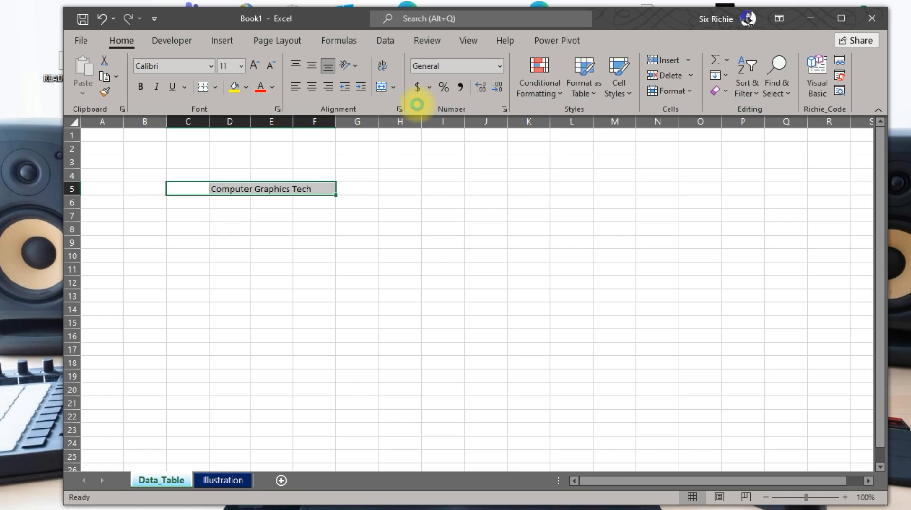
left_click(283, 215)
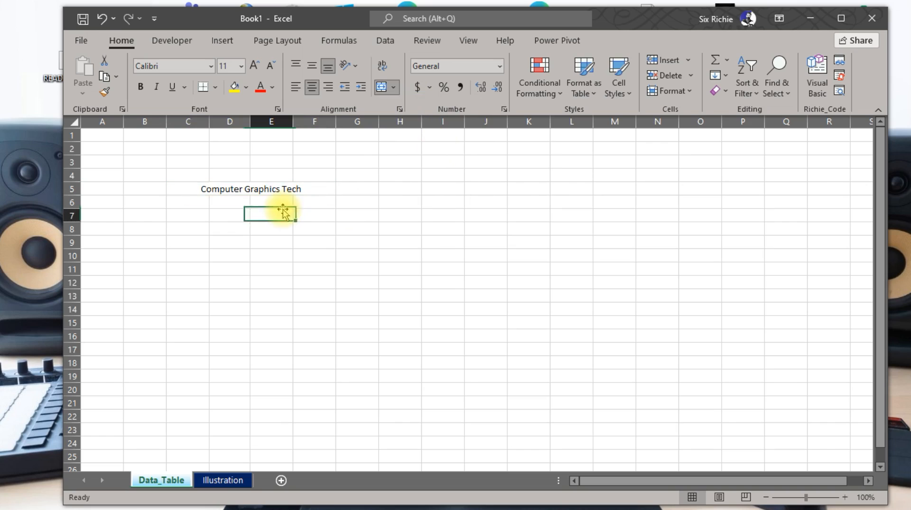
left_click(198, 190)
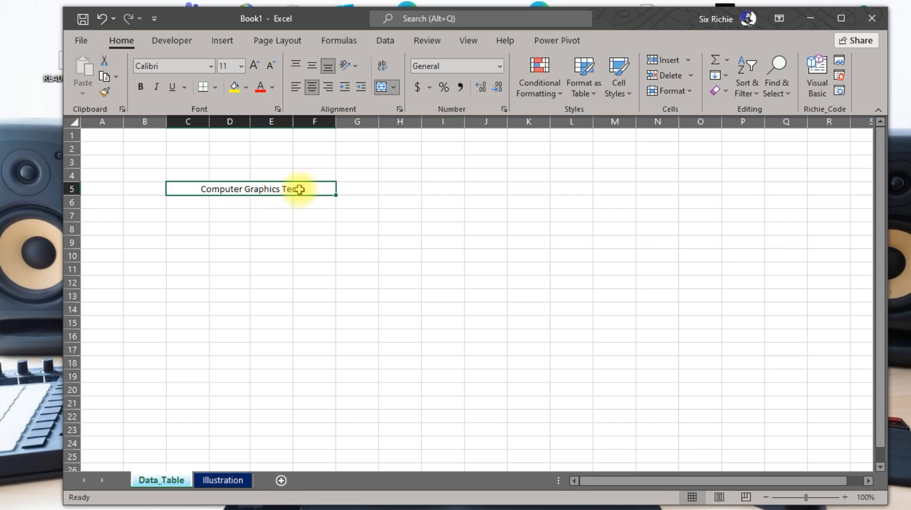
left_click(229, 204)
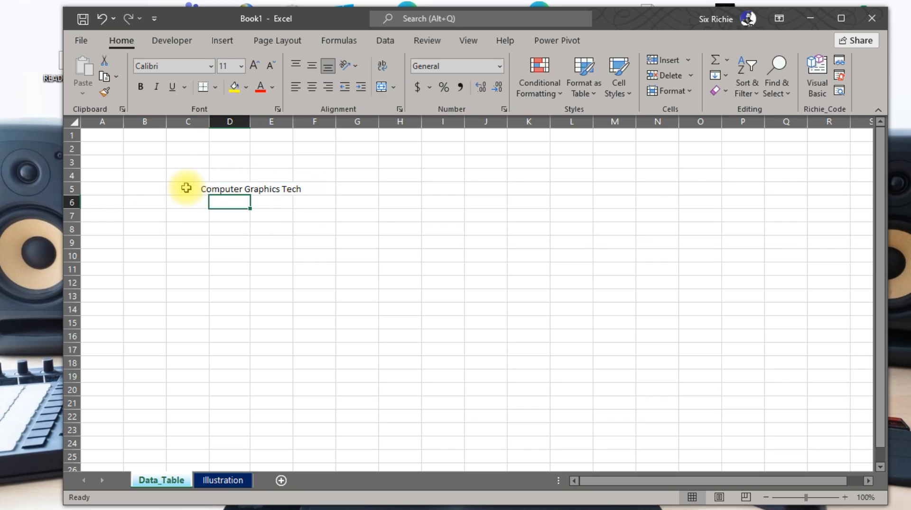
Format the "Computer Graphics Tech" heading in the darkest orange theme colour, bold, at font size 12.
left_click(186, 188)
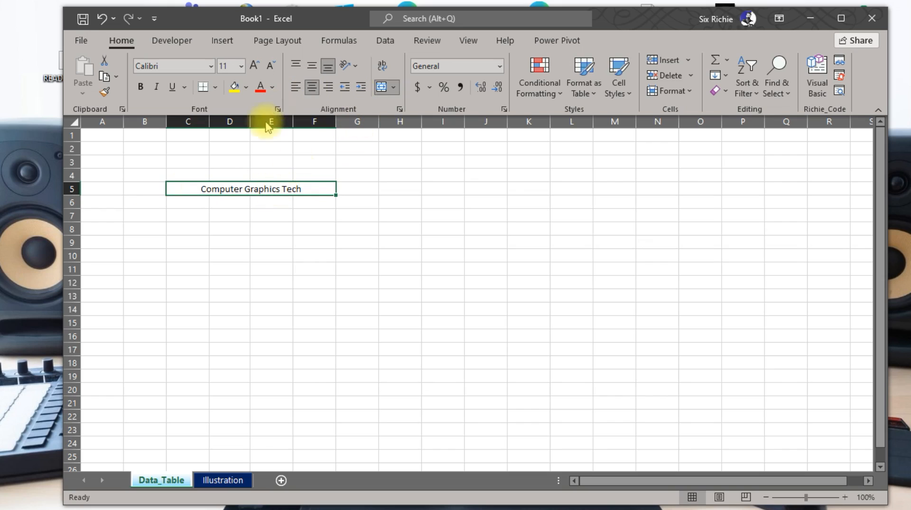
left_click(273, 88)
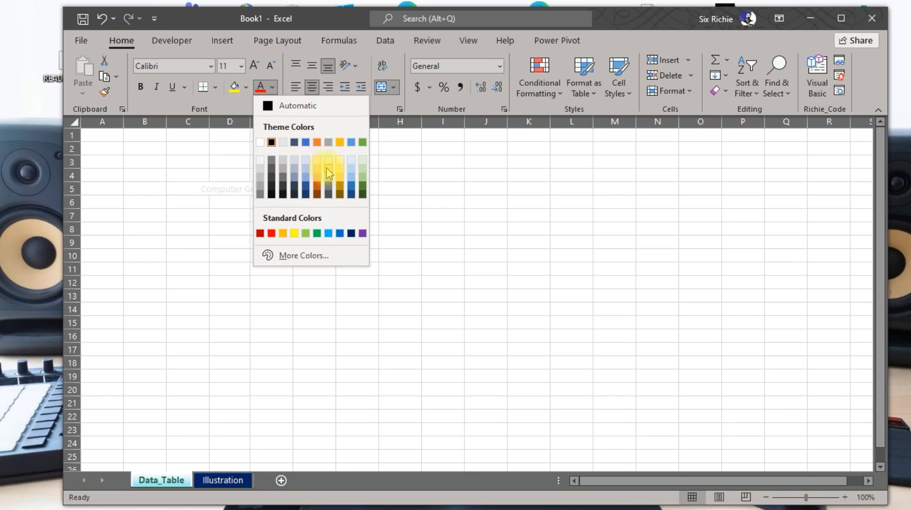
left_click(318, 196)
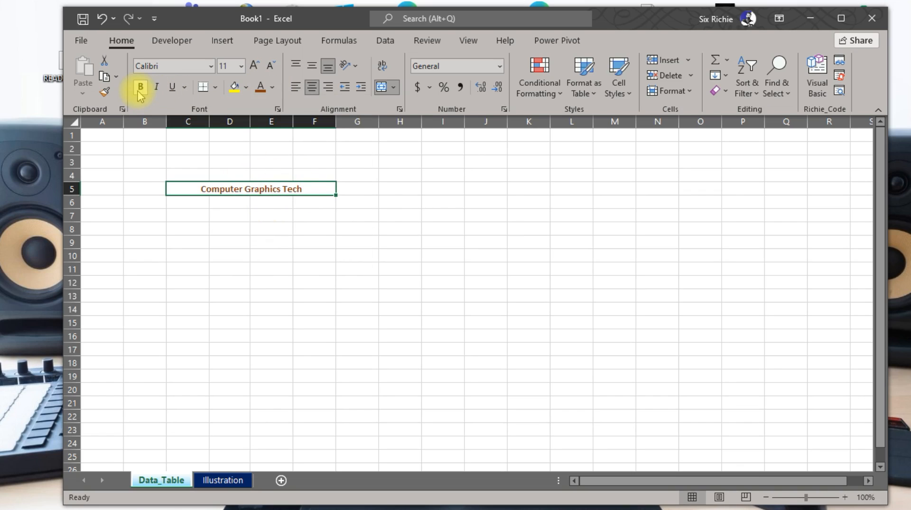
left_click(241, 66)
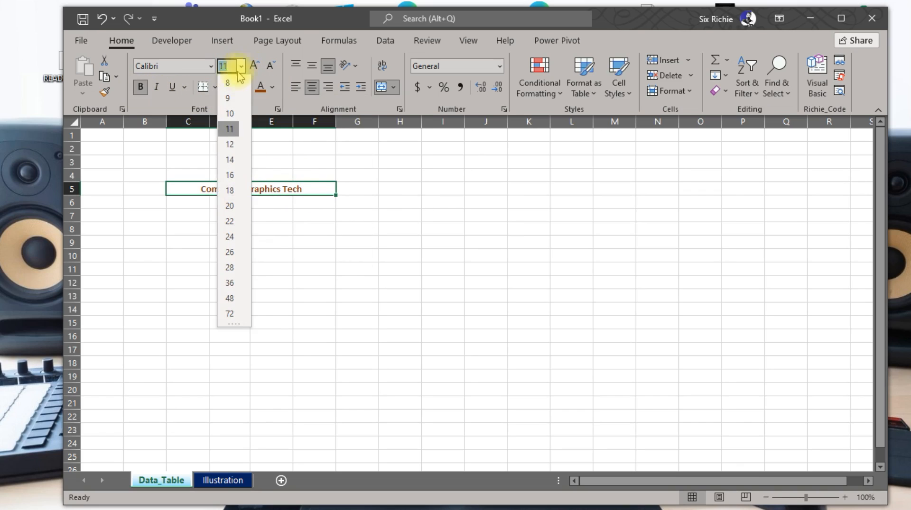
left_click(230, 144)
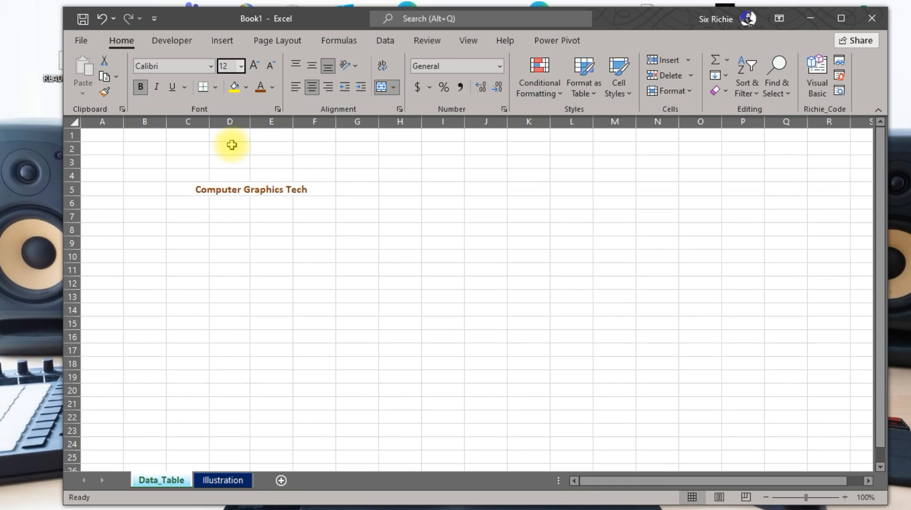
left_click(277, 214)
Fill the merged heading cell C5:F5 with a light grey theme colour.
left_click(269, 189)
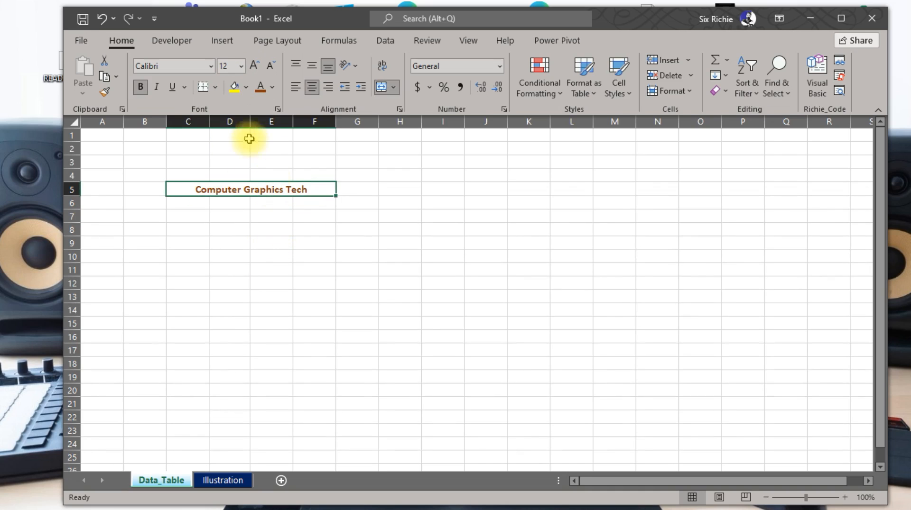
left_click(245, 88)
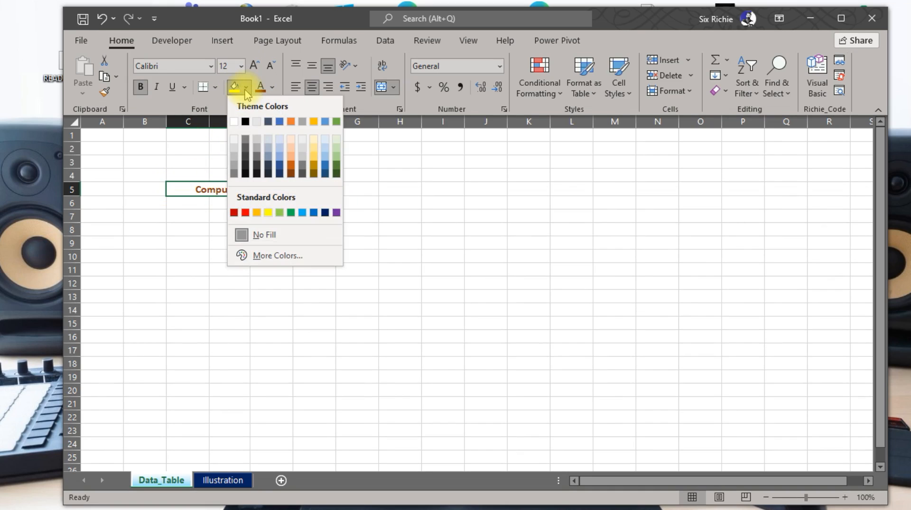
left_click(236, 151)
left_click(232, 217)
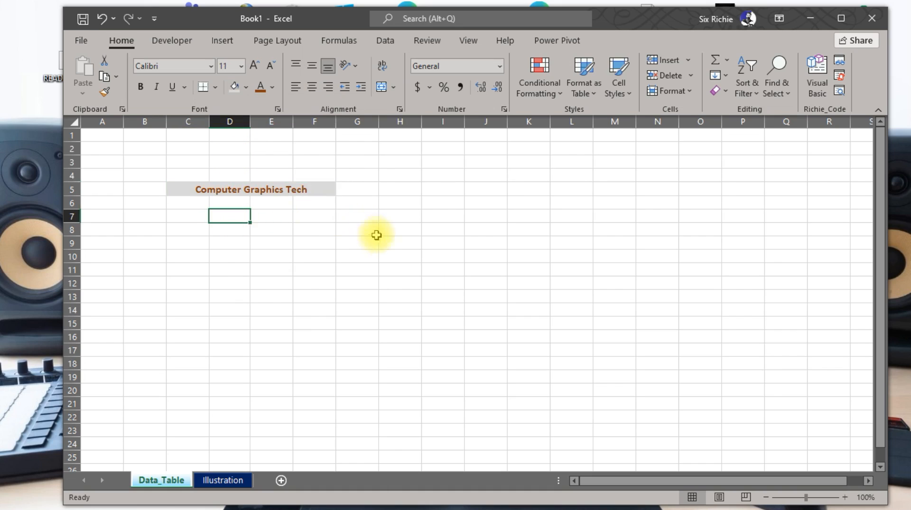
left_click(353, 216)
left_click(242, 282)
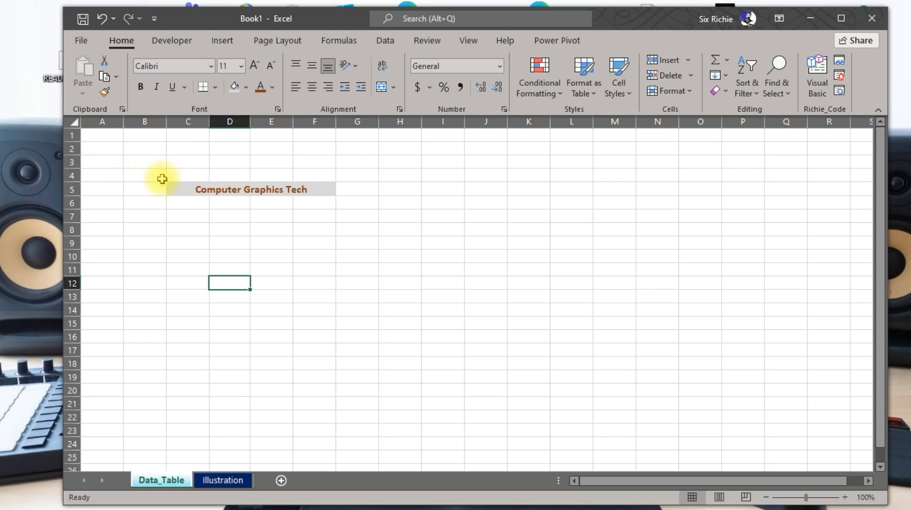
Fill cells A1:H1 with a very dark grey shade from the black theme colours.
left_click_drag(95, 135, 403, 136)
left_click(244, 89)
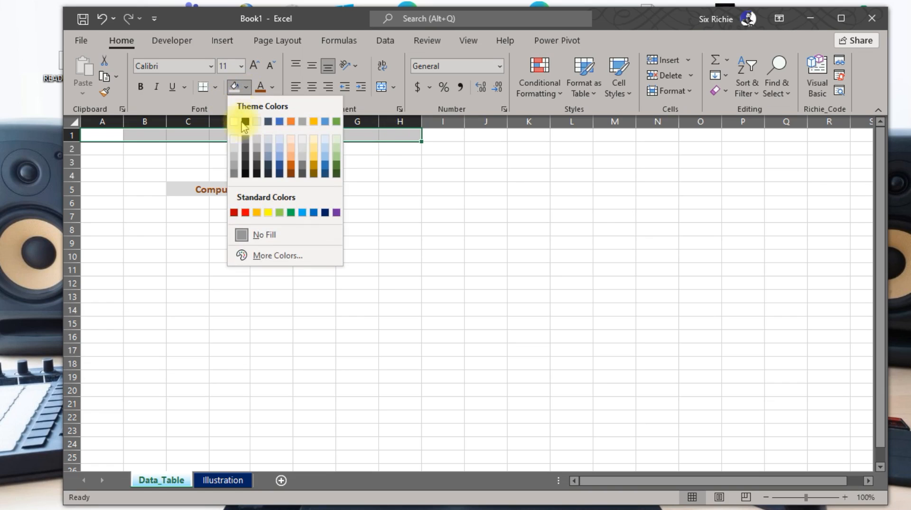
left_click(247, 137)
left_click(376, 179)
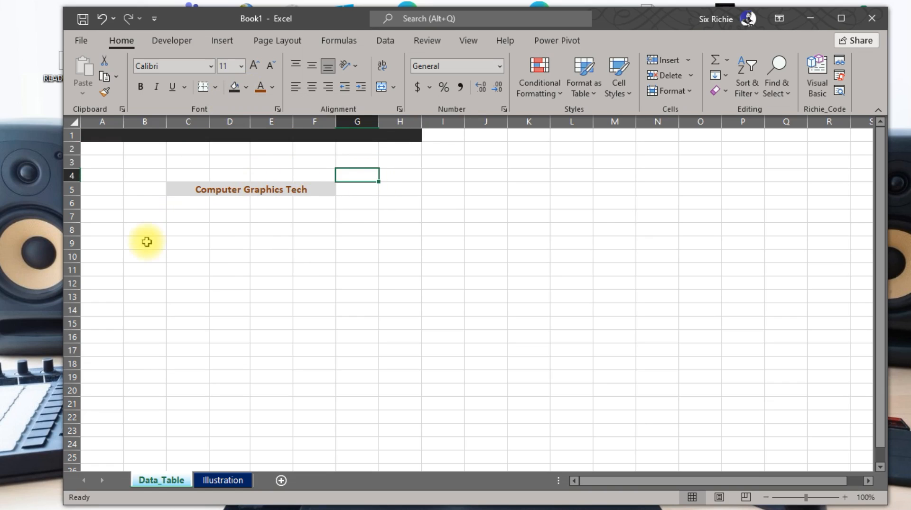
left_click(96, 156)
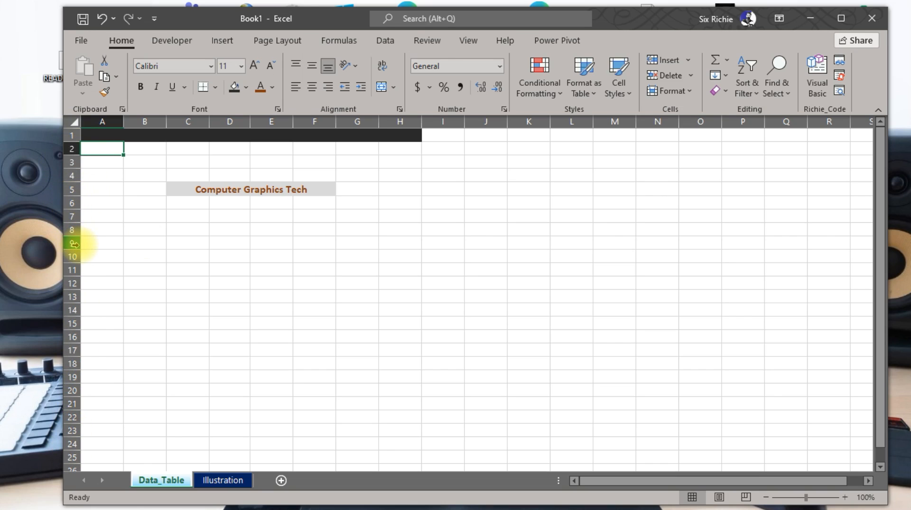
left_click(142, 240)
left_click(95, 148)
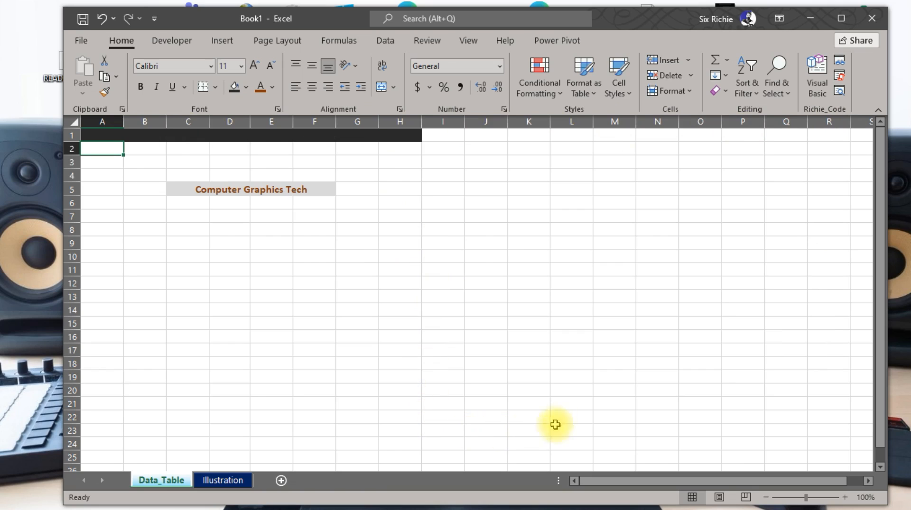
left_click(437, 207)
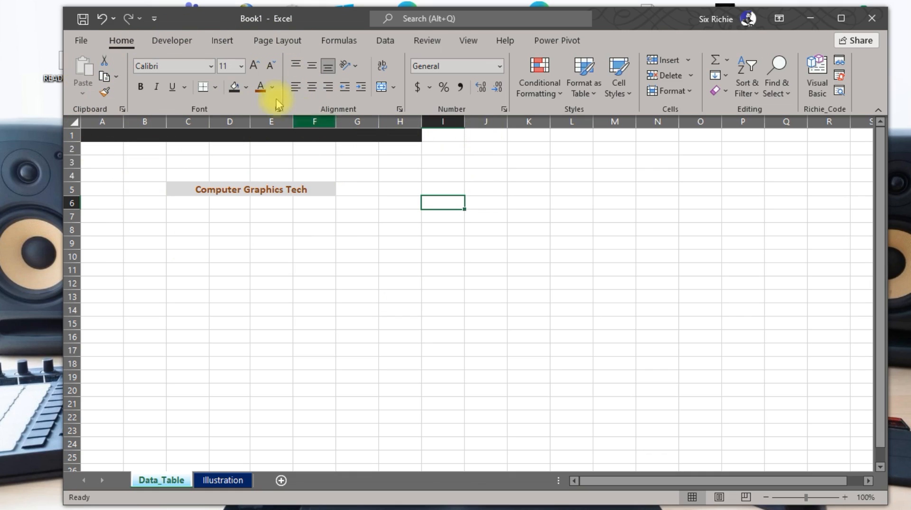
Hide the row and column headings and the gridlines on the Data_Table sheet.
left_click(472, 41)
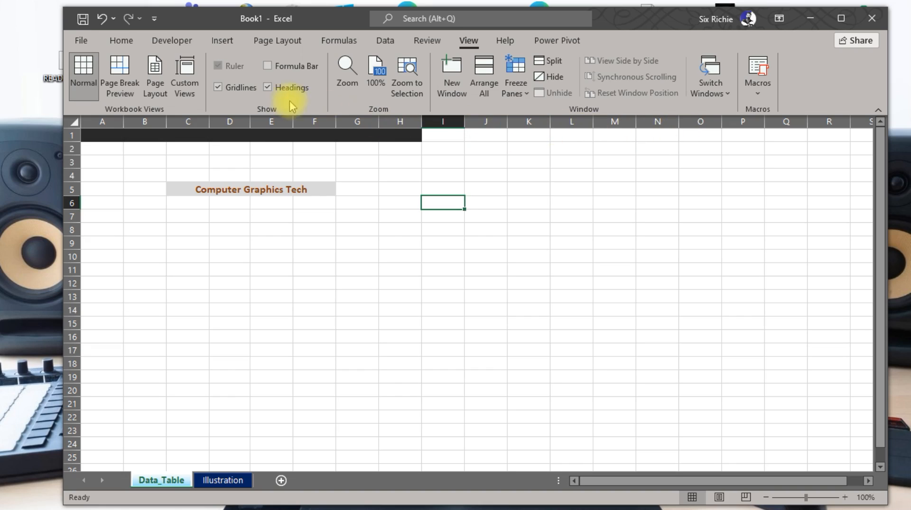
left_click(268, 88)
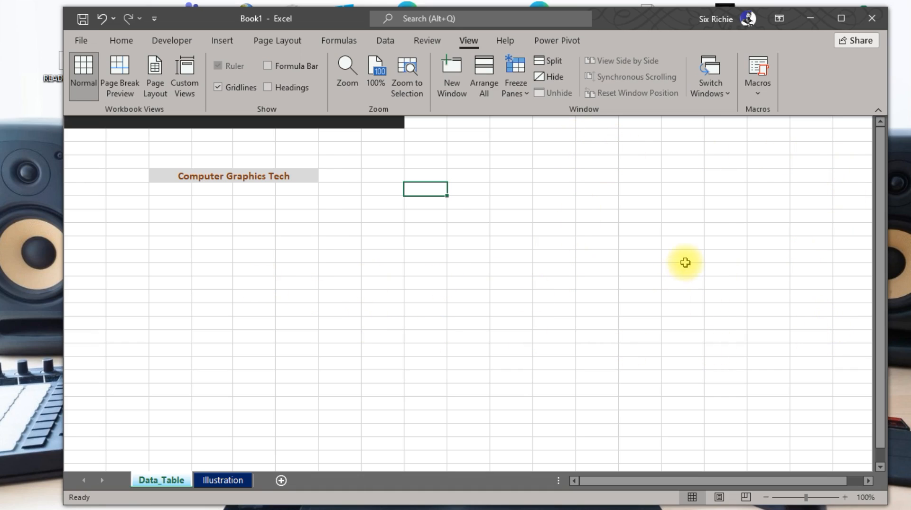
left_click(217, 88)
left_click(517, 229)
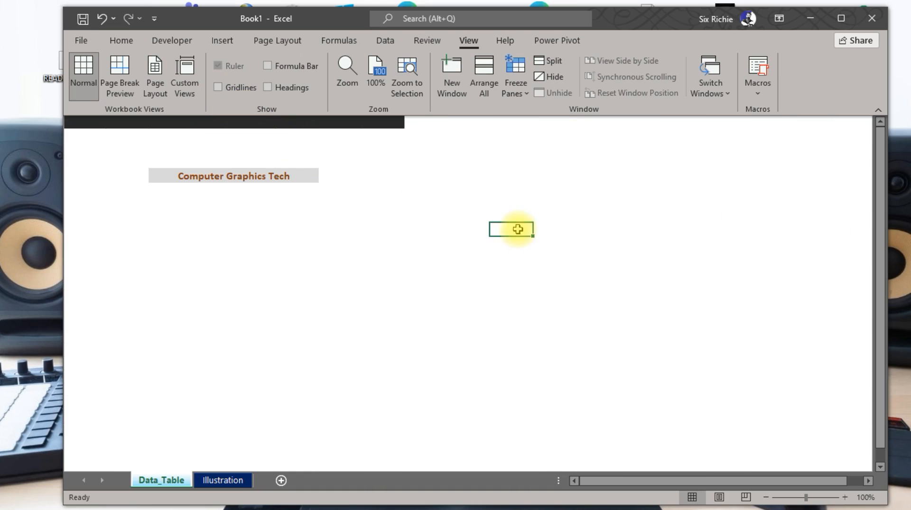
left_click(422, 176)
left_click(510, 145)
left_click(426, 160)
left_click(339, 206)
left_click(340, 256)
left_click(463, 244)
left_click(373, 194)
Enter the numbers 1 and 2 in the two cells directly below the start of the heading, C6 and C7.
left_click(298, 240)
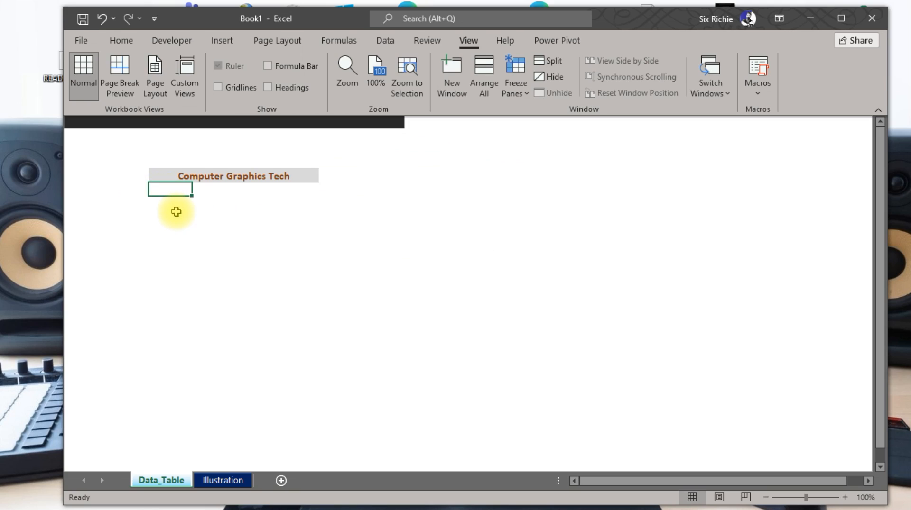
type("1")
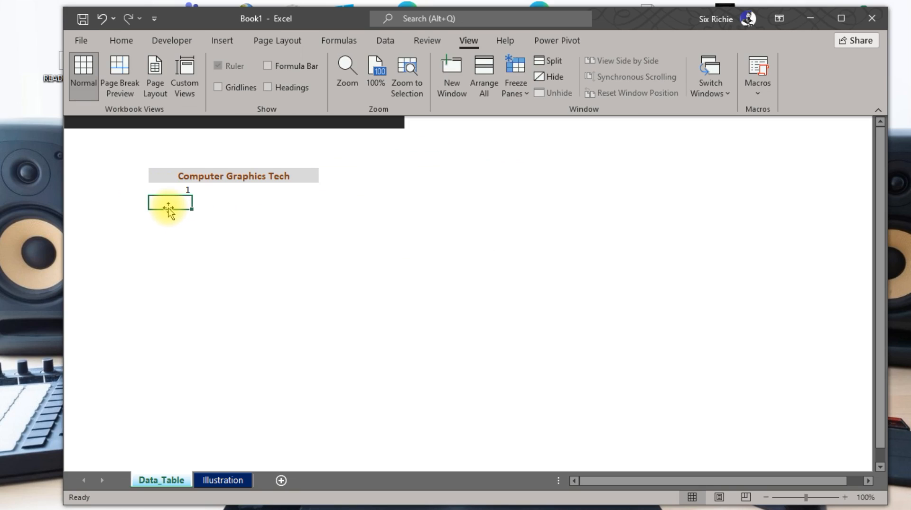
type("2")
key("Return")
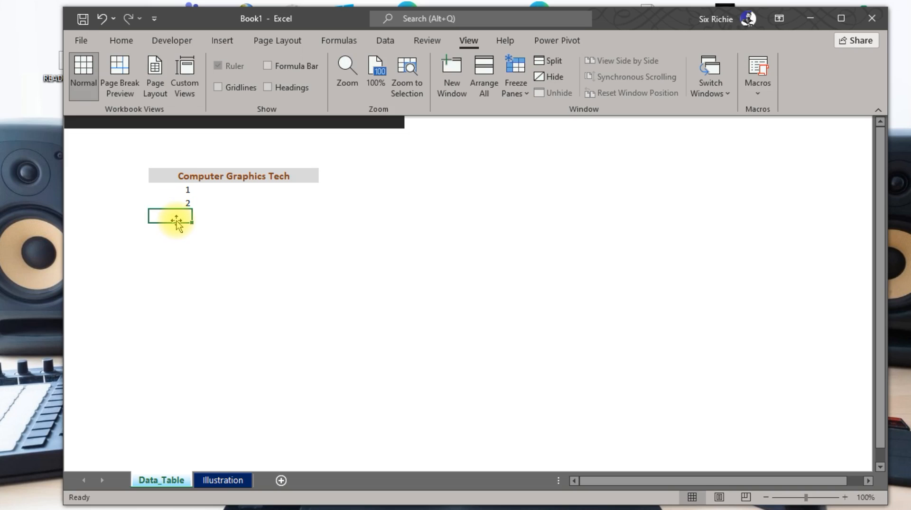
Enter the numbers 4, 4, 5 and 6 in cells C8 to C11, directly below the 2.
type("4")
key("Return")
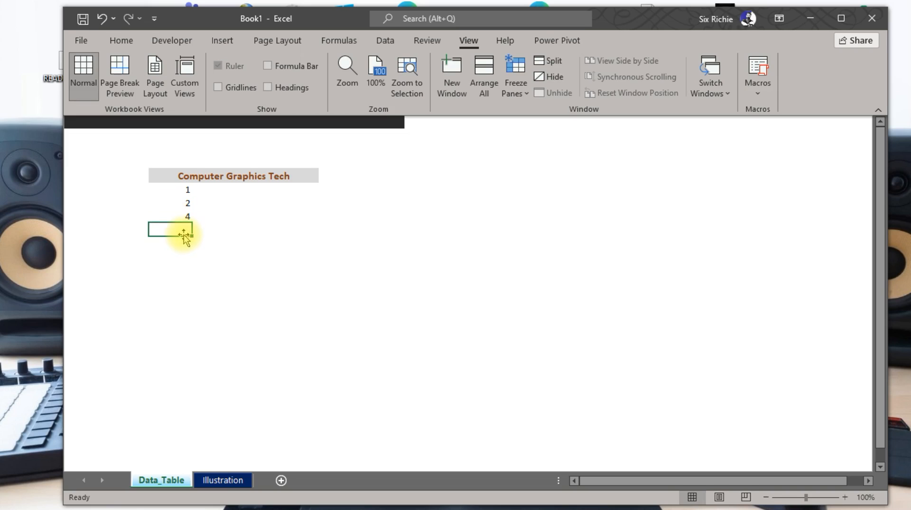
type("4")
key("Return")
type("5")
key("Return")
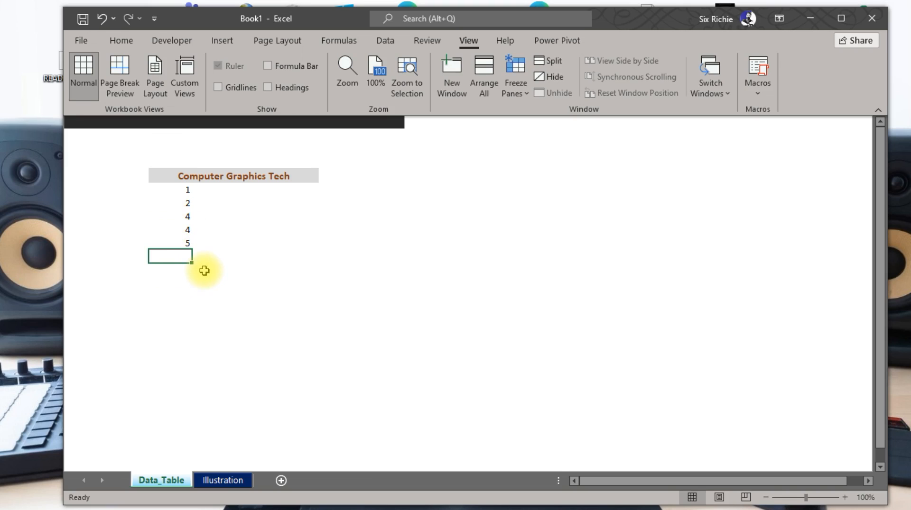
type("6")
key("Return")
Merge and center cells D6:F6 beside the number 1 and enter "Excel" in the merged cell.
left_click(214, 192)
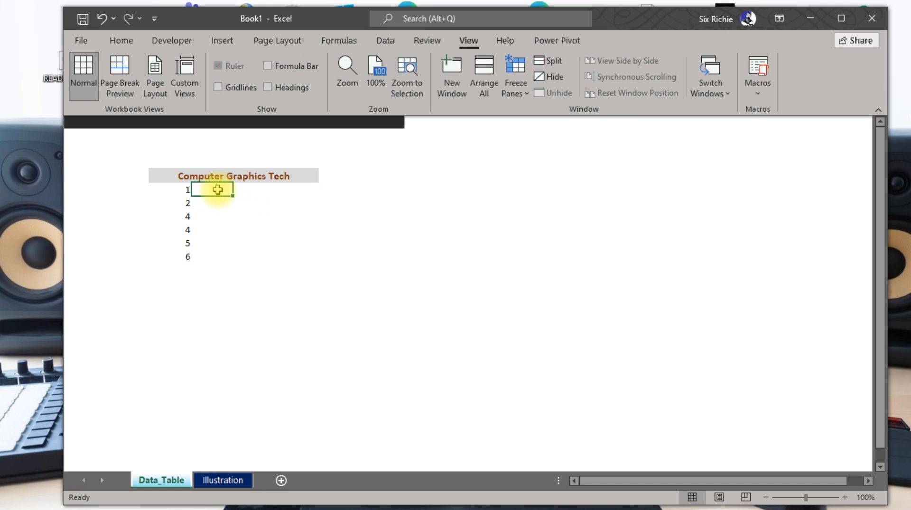
left_click_drag(218, 190, 285, 192)
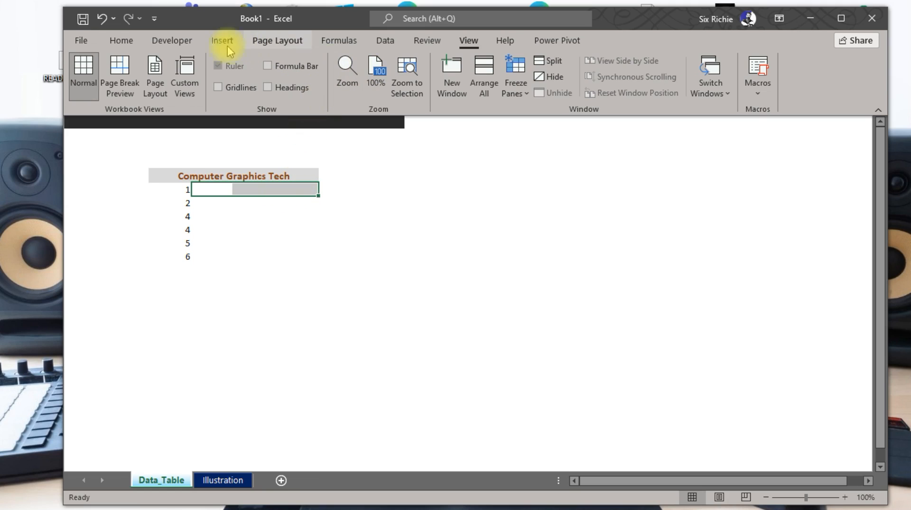
left_click(119, 42)
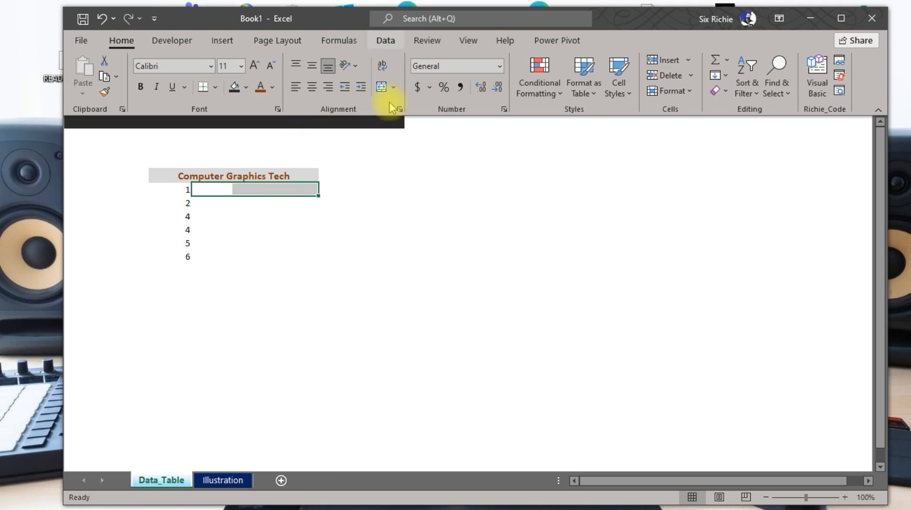
left_click(394, 87)
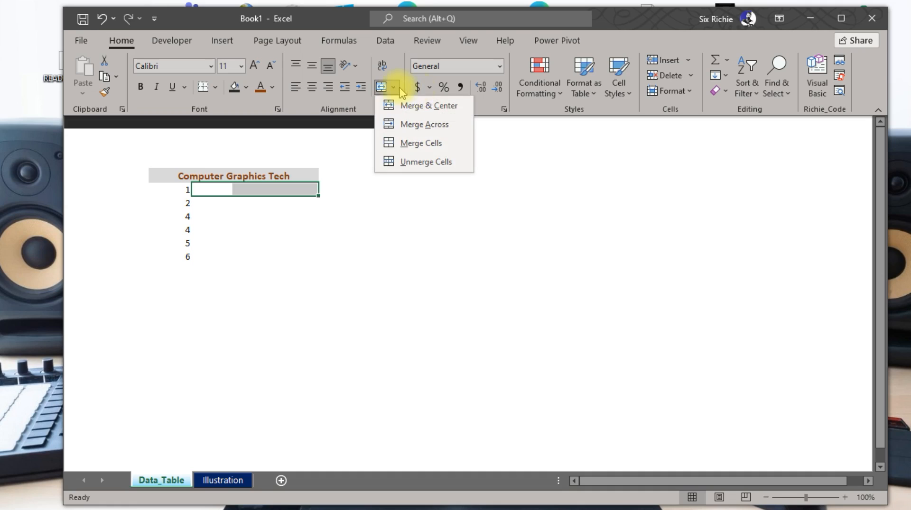
left_click(427, 106)
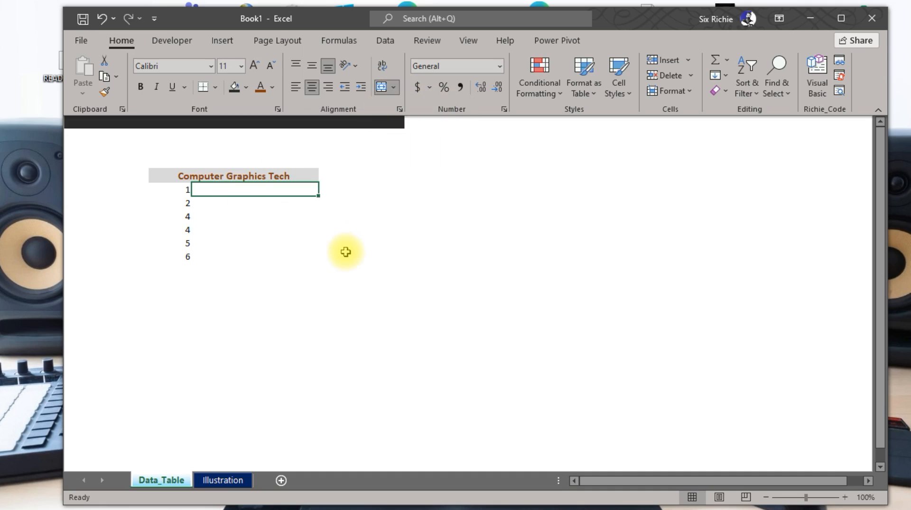
type("Excel")
left_click(277, 227)
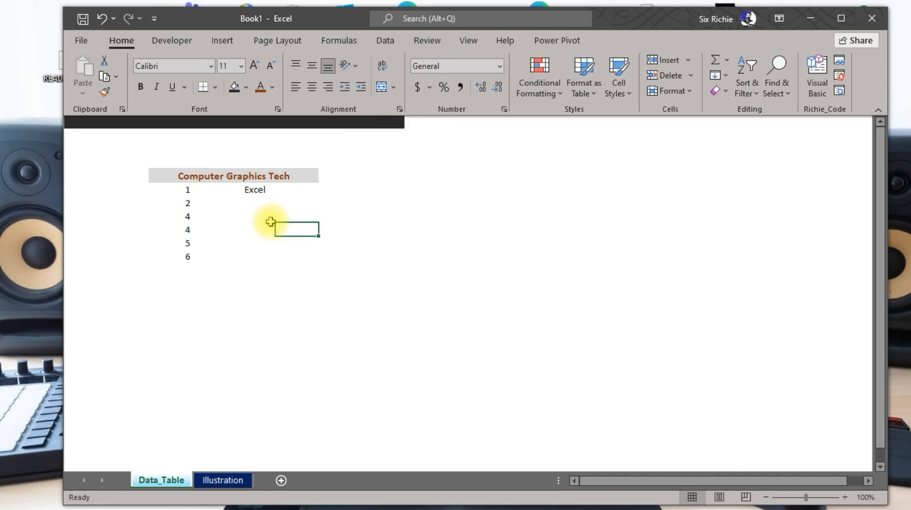
Merge and center cells D7:F7 beside the number 2 and enter "Word" in the merged cell.
left_click(246, 206)
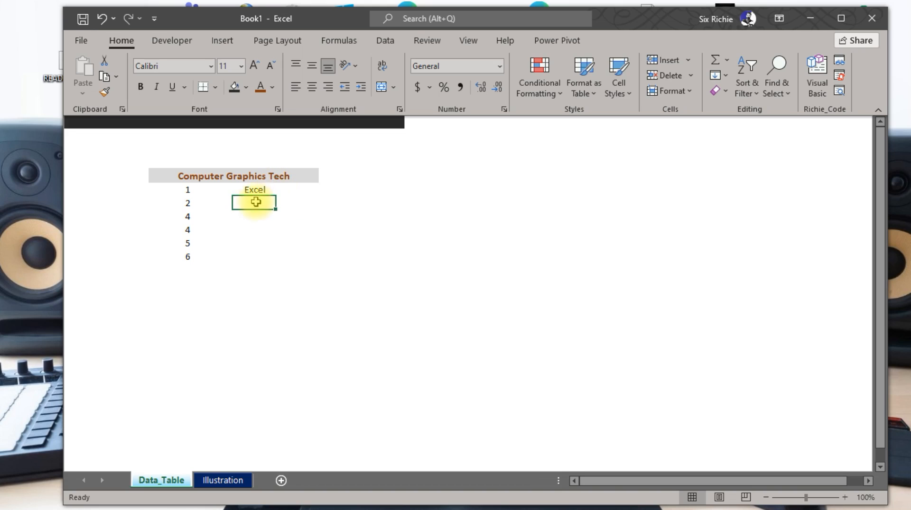
left_click_drag(207, 205, 290, 197)
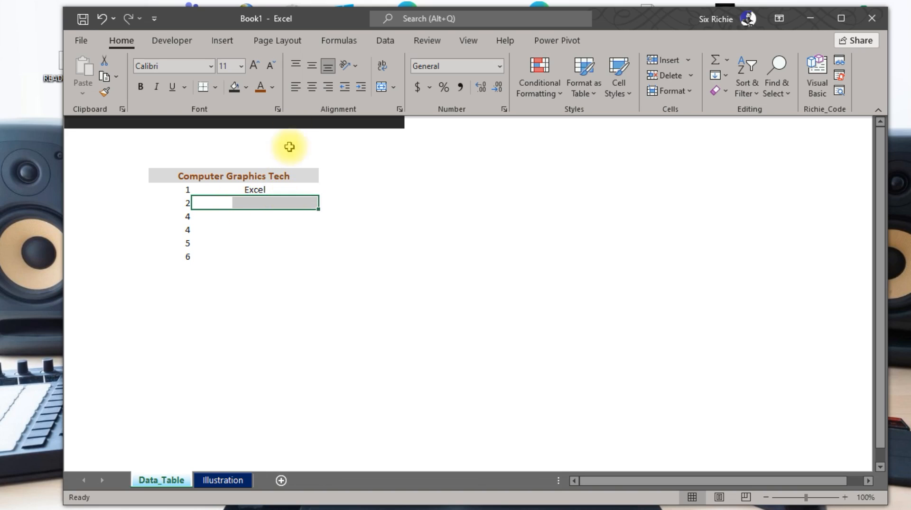
left_click(382, 88)
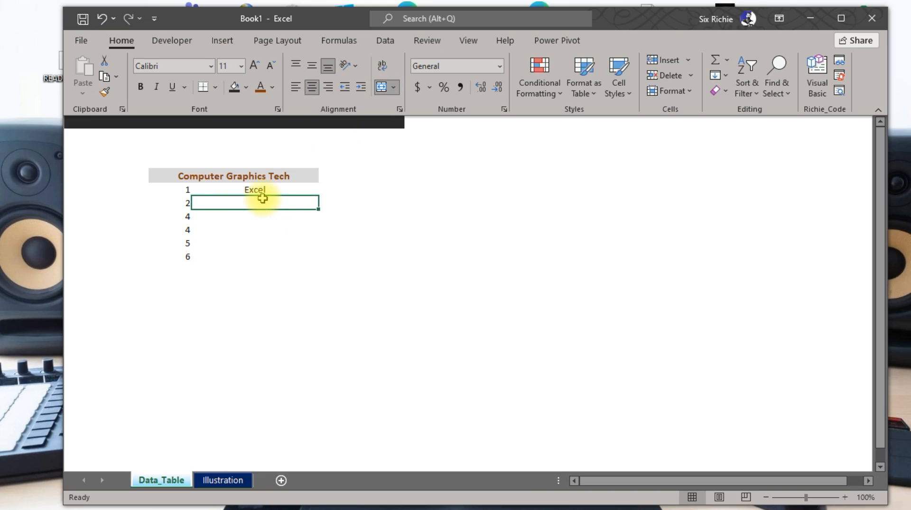
type("Wor")
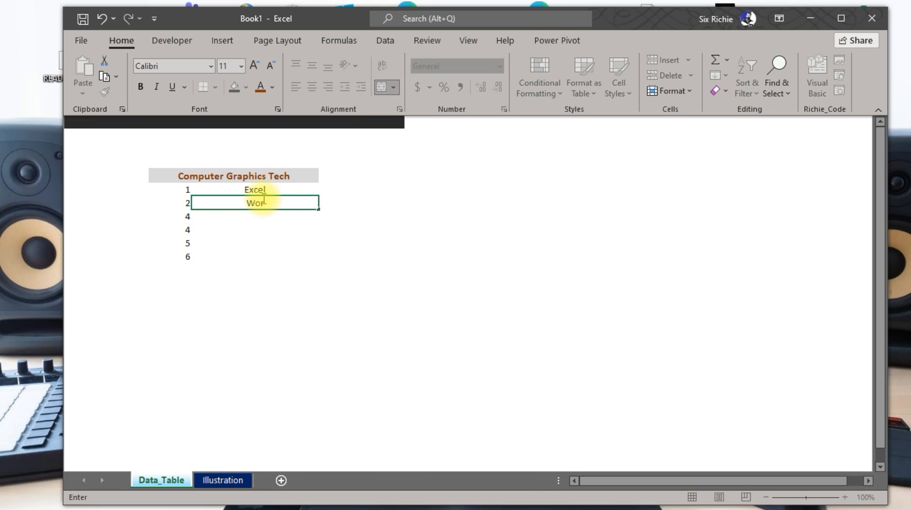
type("d")
left_click(249, 217)
Merge and center cells D8:F8 in the row below Word and enter "PowerPoint" in the merged cell.
left_click_drag(244, 216, 229, 226)
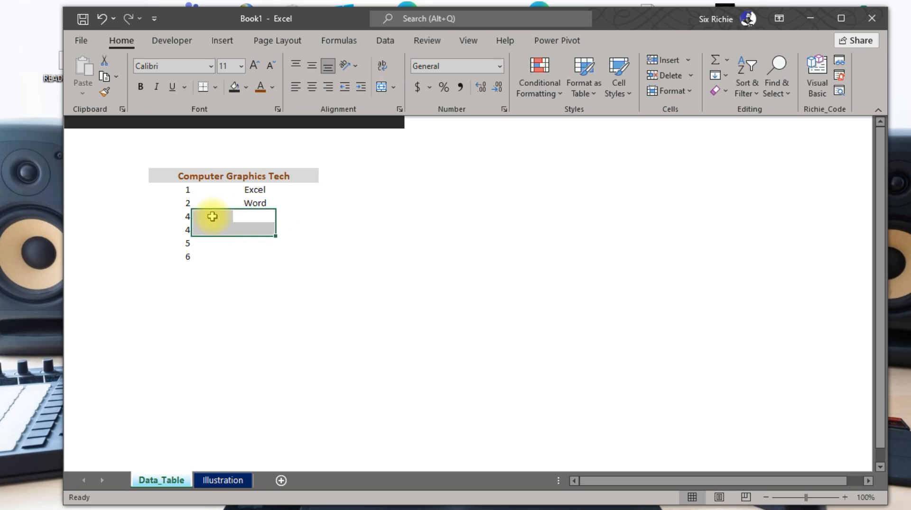
left_click(211, 216)
left_click(307, 231)
left_click_drag(300, 212, 216, 211)
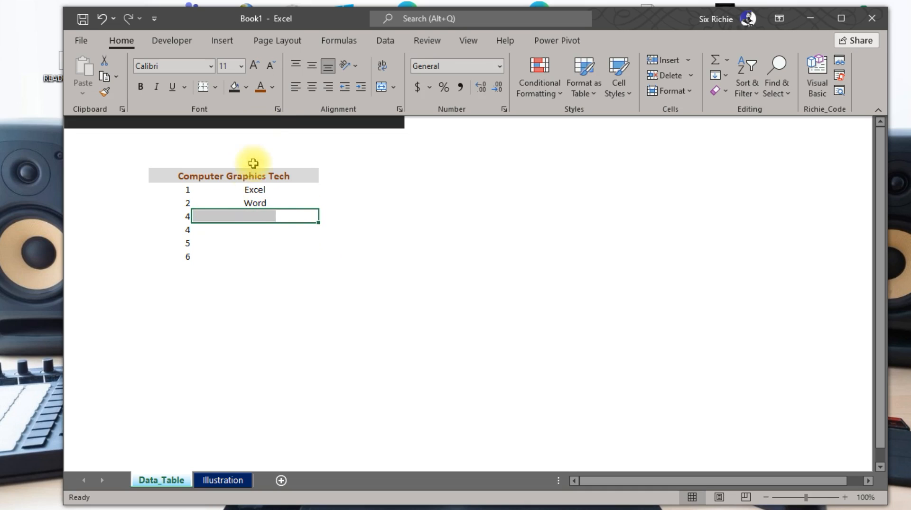
left_click(224, 216)
left_click_drag(214, 216, 287, 210)
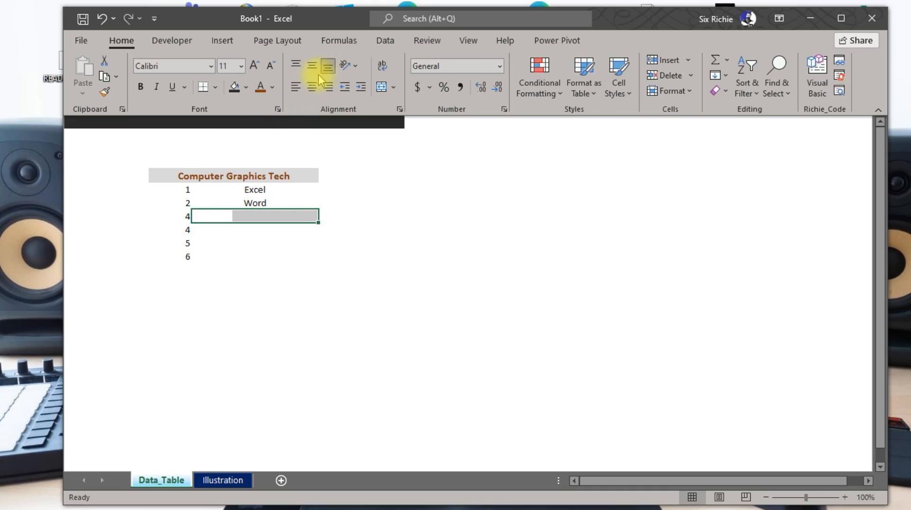
left_click(380, 87)
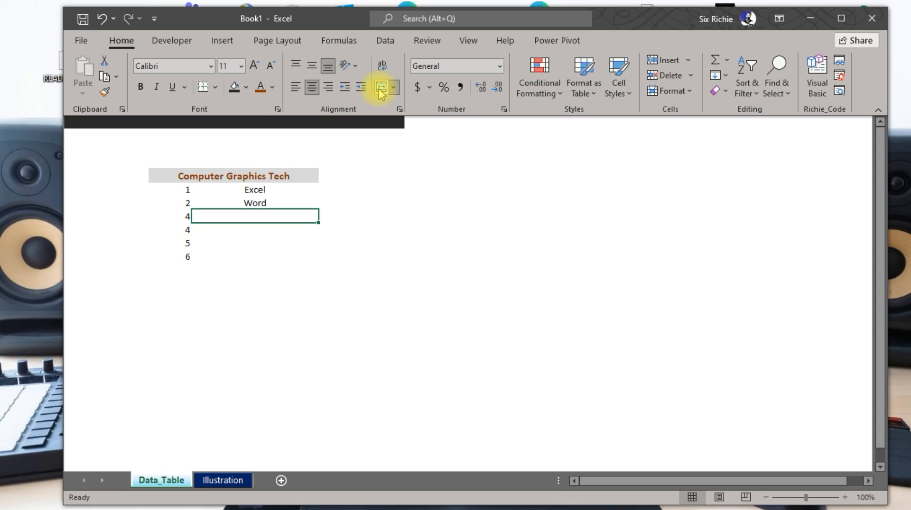
type("Po")
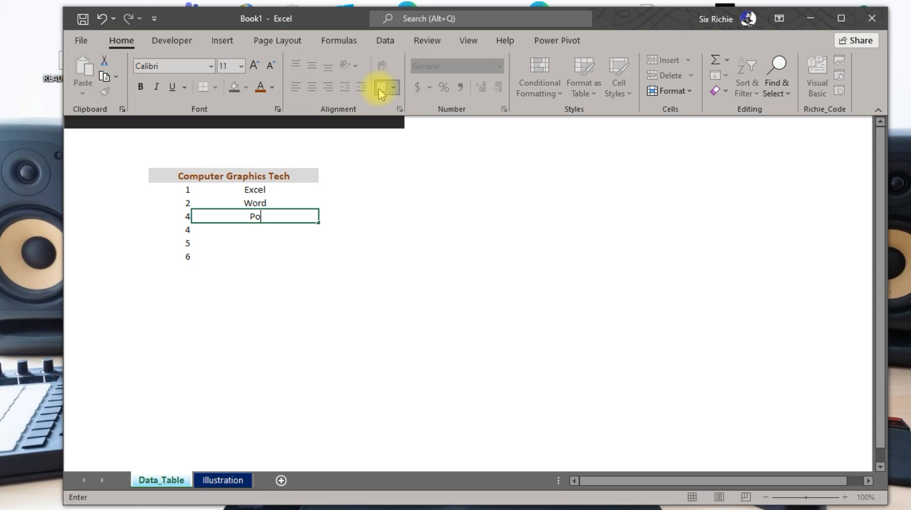
type("werPoint")
left_click(261, 230)
Enter "Publisher" in D9, below PowerPoint, and merge and center it across D9:F9.
left_click_drag(207, 229, 271, 231)
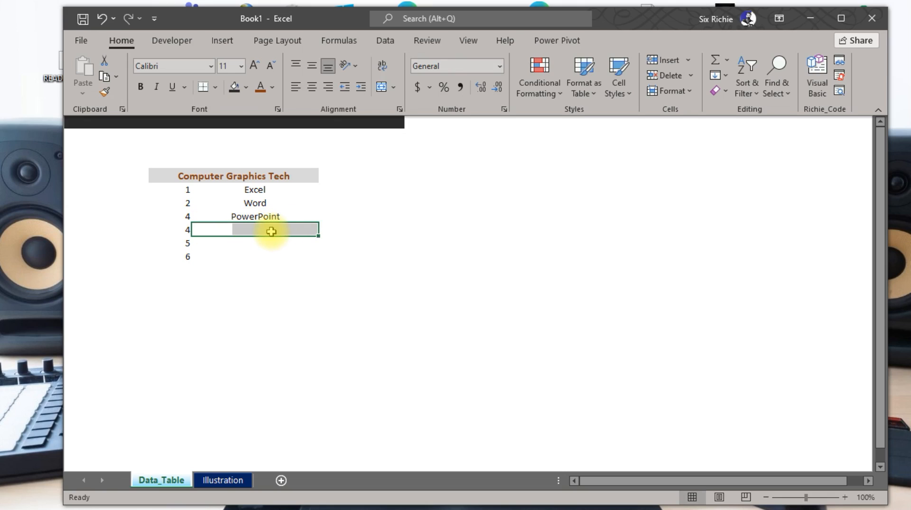
type("Publisher")
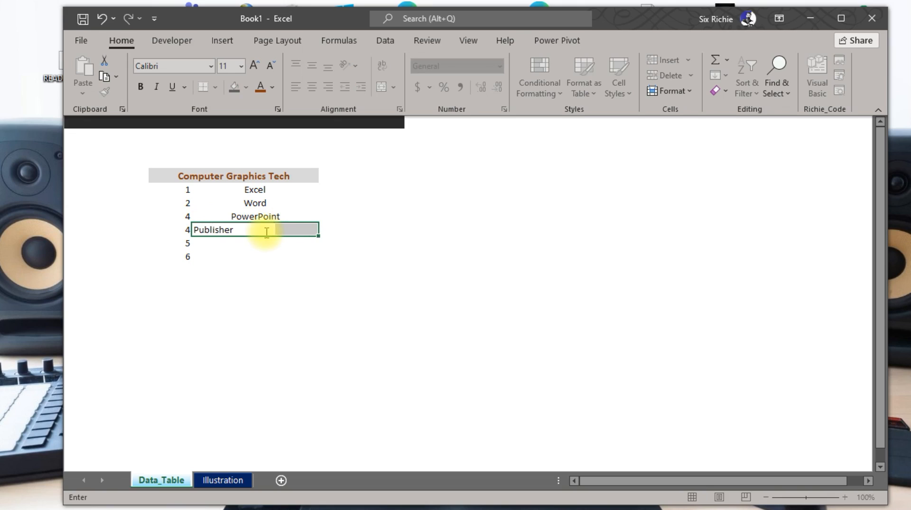
key("Return")
left_click(225, 229)
left_click_drag(226, 229, 288, 230)
left_click(288, 229)
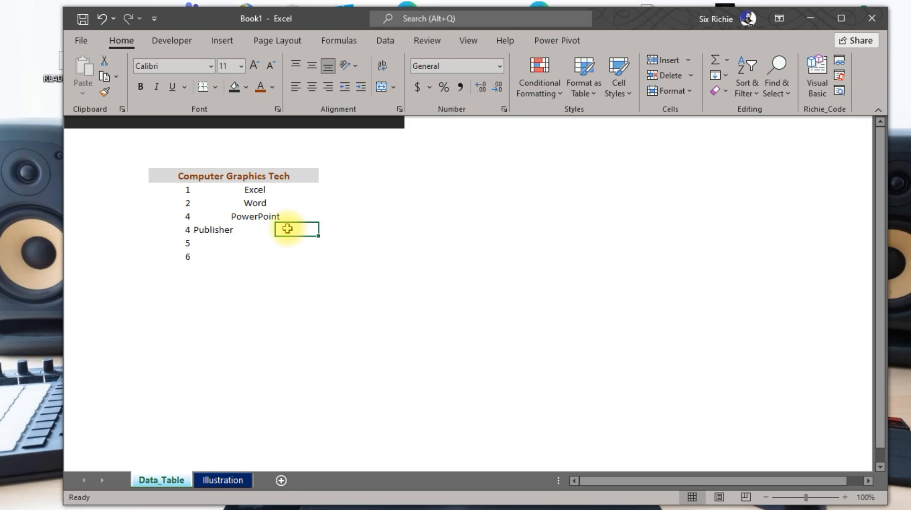
left_click_drag(201, 230, 294, 229)
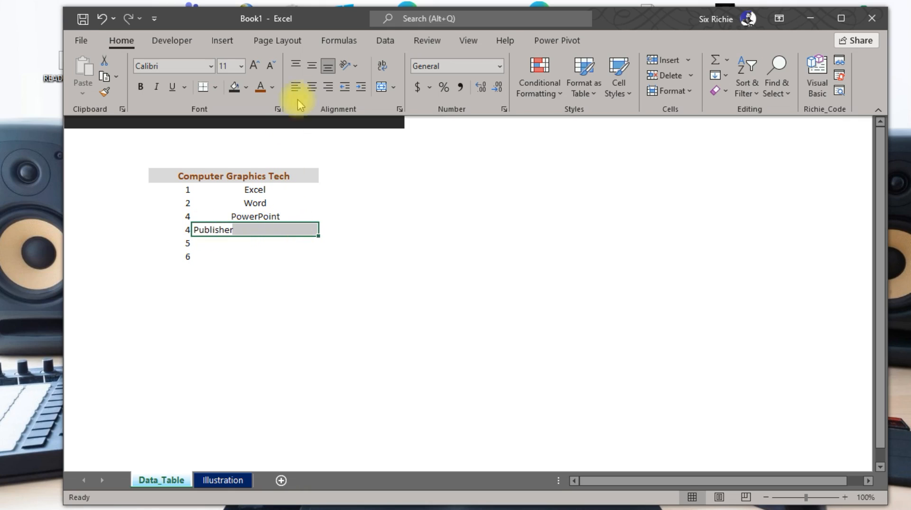
left_click(377, 90)
Enter "Access" in D10, beside the number 5, and merge and center it across D10:F10.
left_click(246, 244)
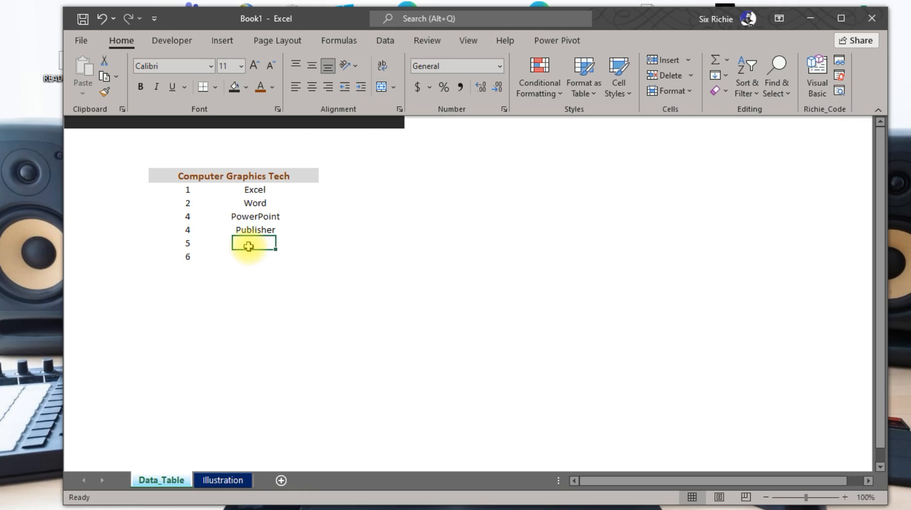
left_click_drag(212, 245, 298, 245)
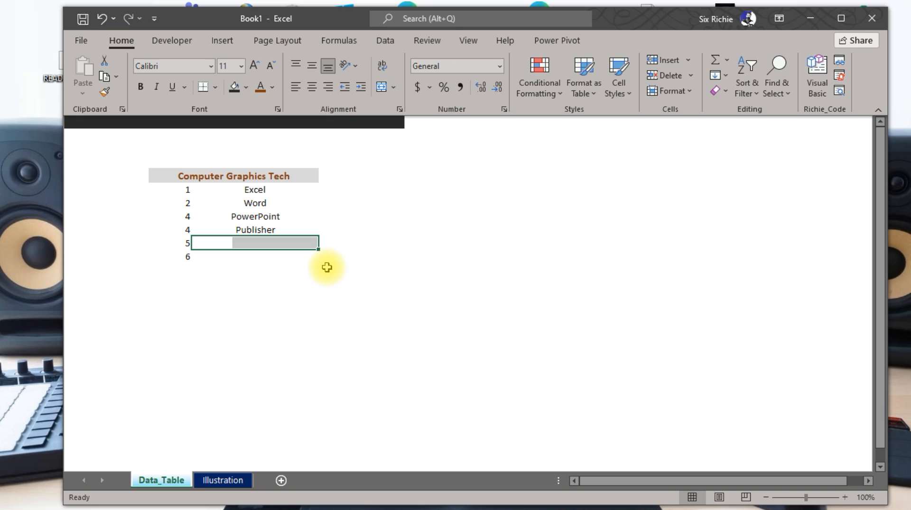
type("Access")
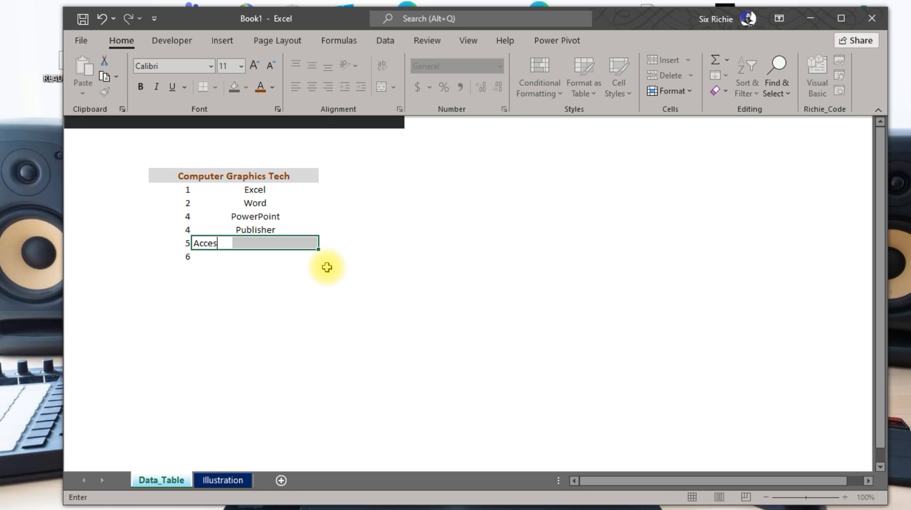
left_click(287, 266)
left_click(242, 245)
left_click_drag(194, 241, 308, 240)
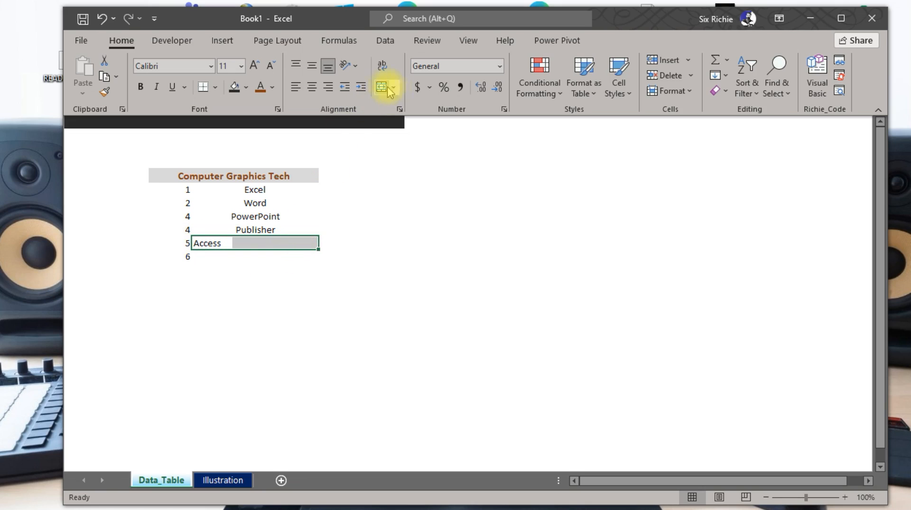
left_click(382, 87)
Enter "Compare Data" in D11, beside the number 6, and merge and center it across D11:F11.
left_click(268, 264)
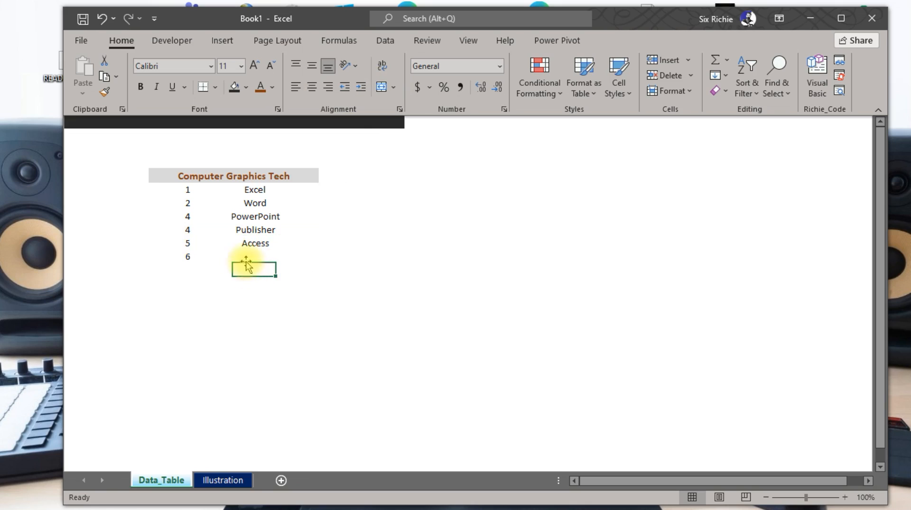
left_click(244, 255)
left_click_drag(203, 256, 304, 260)
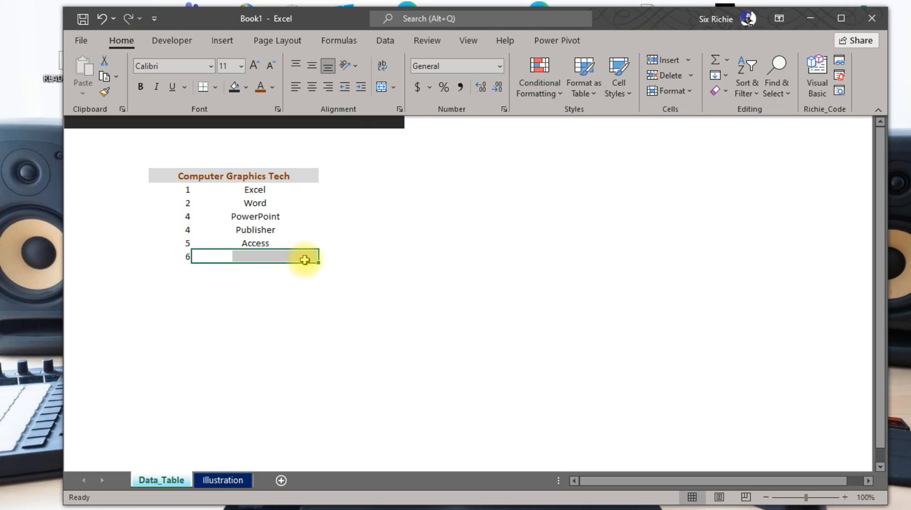
type("D")
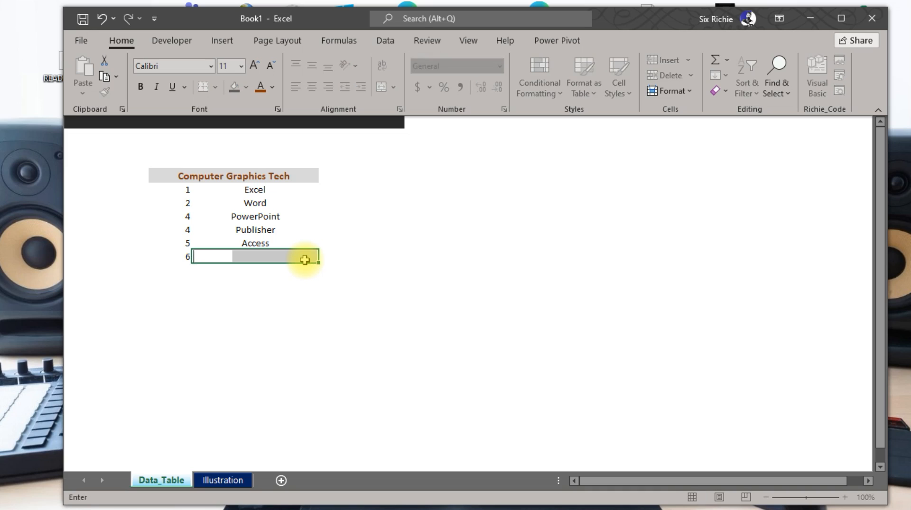
type("ompare Data")
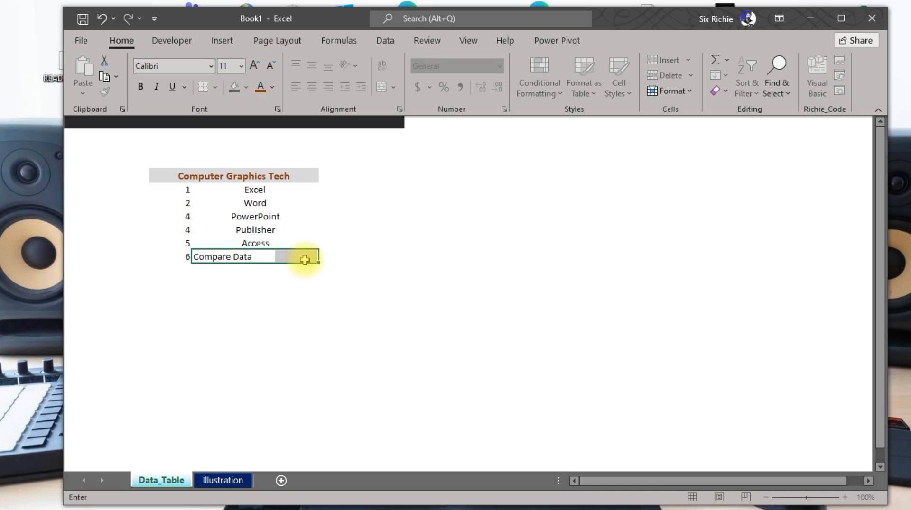
left_click(270, 294)
left_click(244, 259)
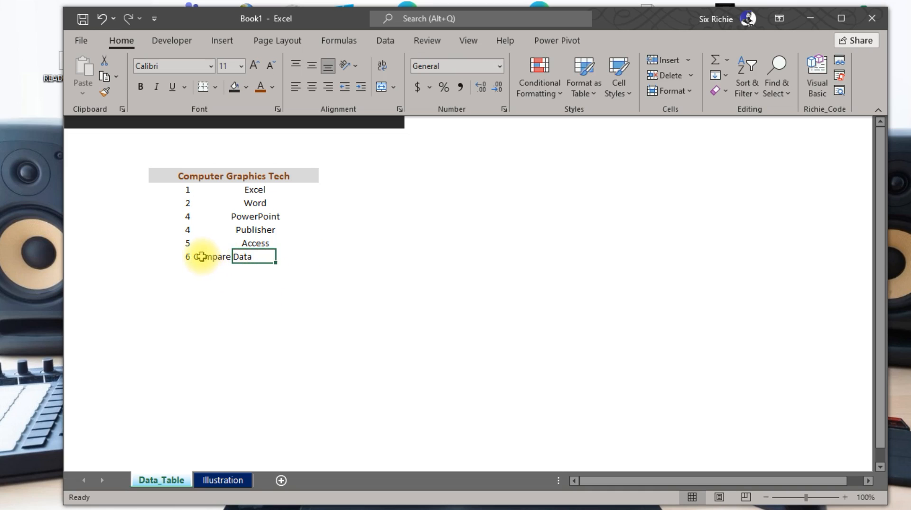
left_click_drag(202, 257, 275, 254)
left_click(381, 86)
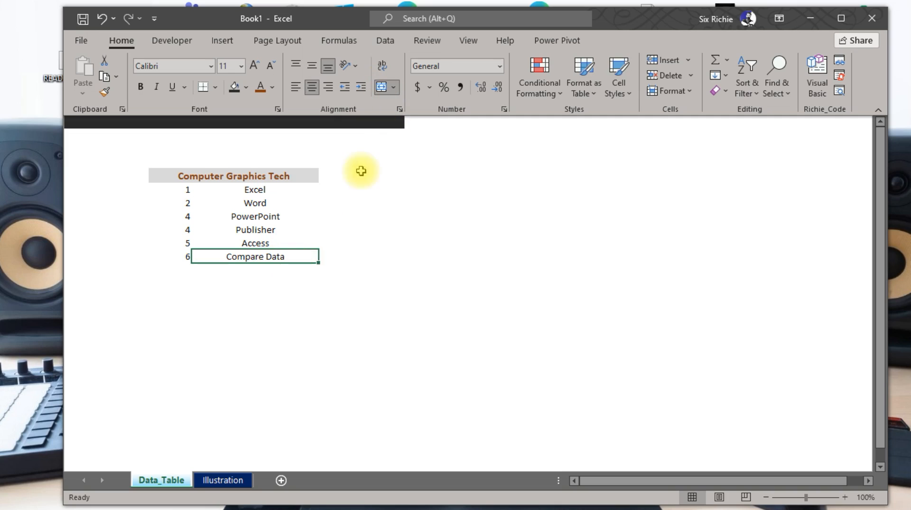
Colour the text of the list C6:F11 the same dark orange as the heading and fill its cells with the lightest blue theme colour.
left_click(258, 284)
left_click(305, 218)
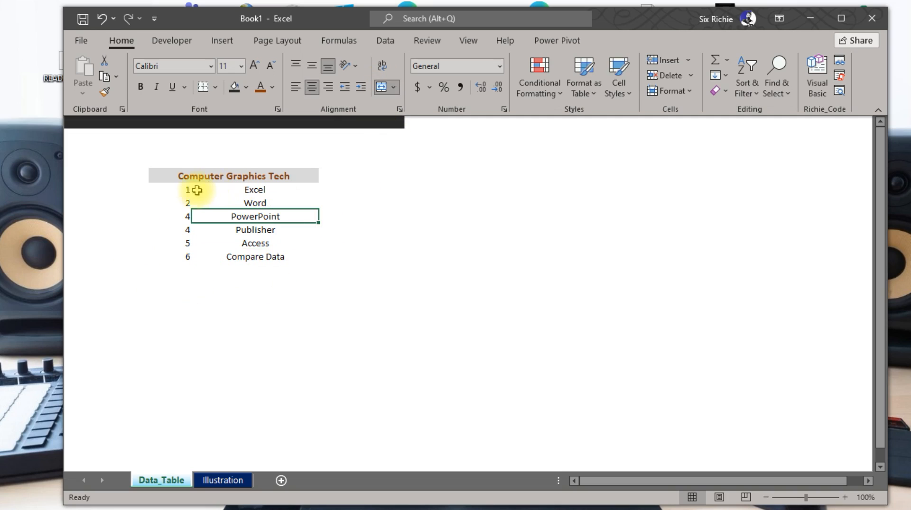
left_click_drag(160, 189, 274, 254)
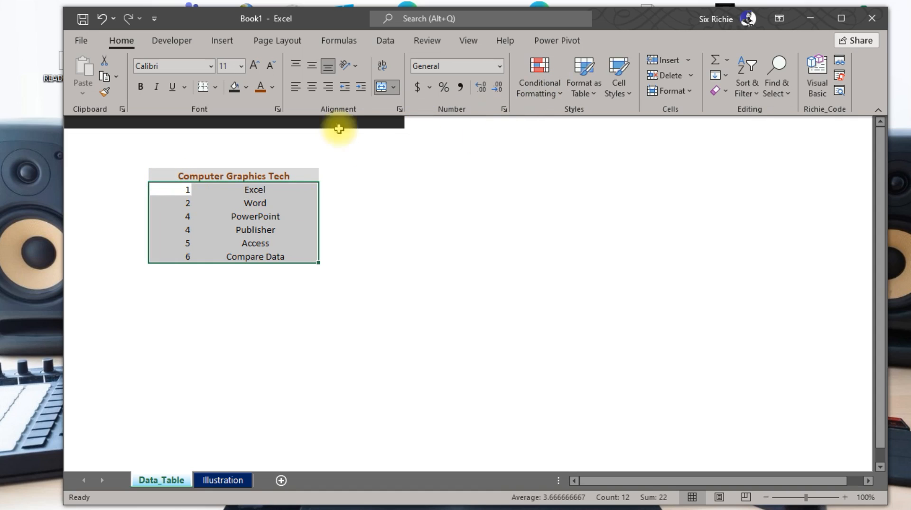
left_click(234, 87)
left_click(247, 87)
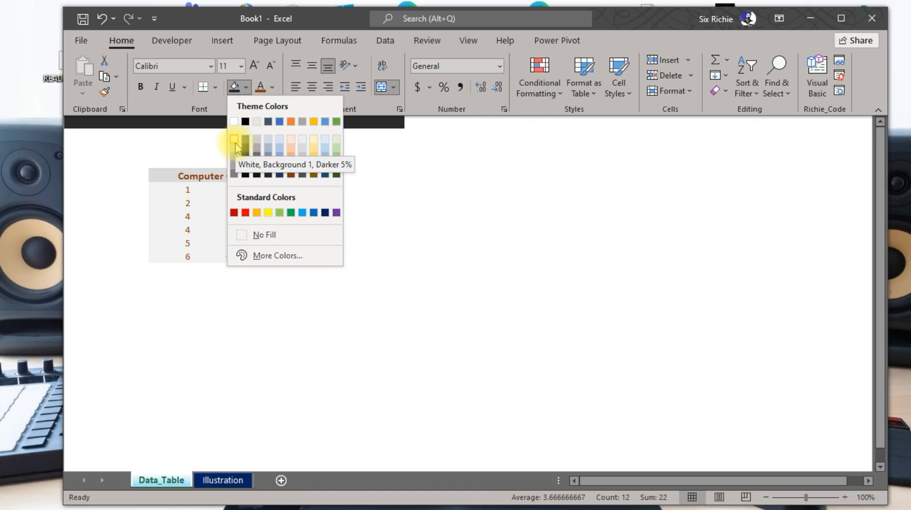
left_click(284, 140)
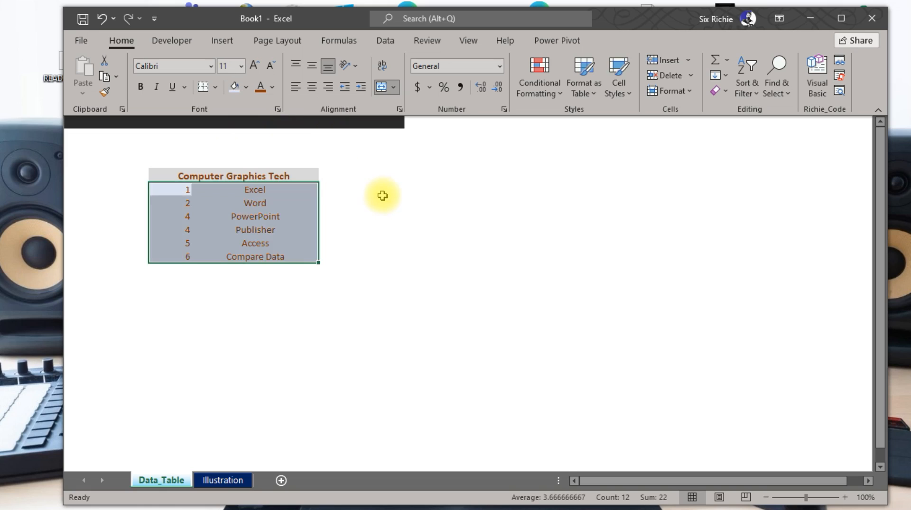
left_click(380, 192)
left_click(327, 294)
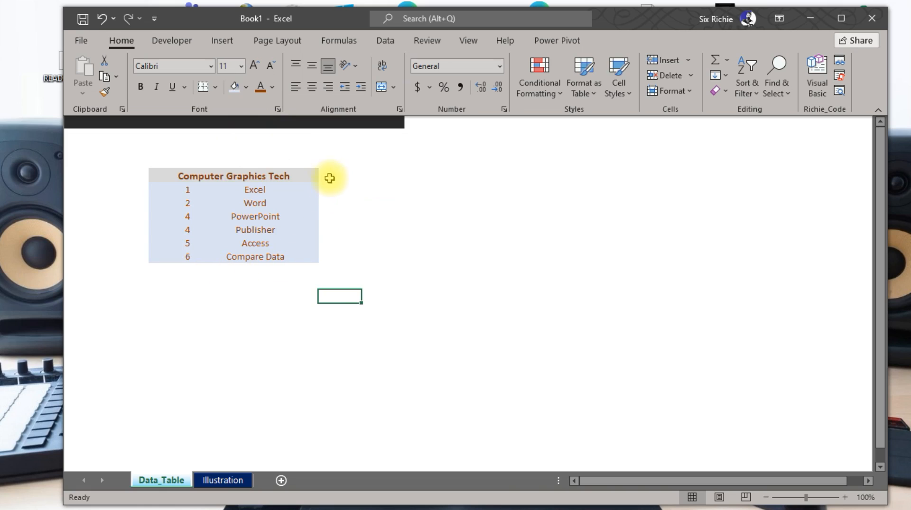
left_click(396, 242)
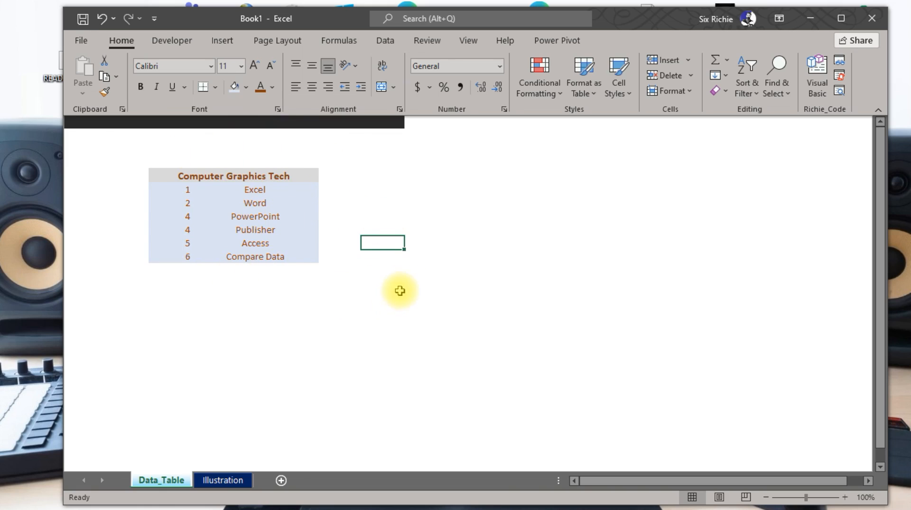
left_click(384, 320)
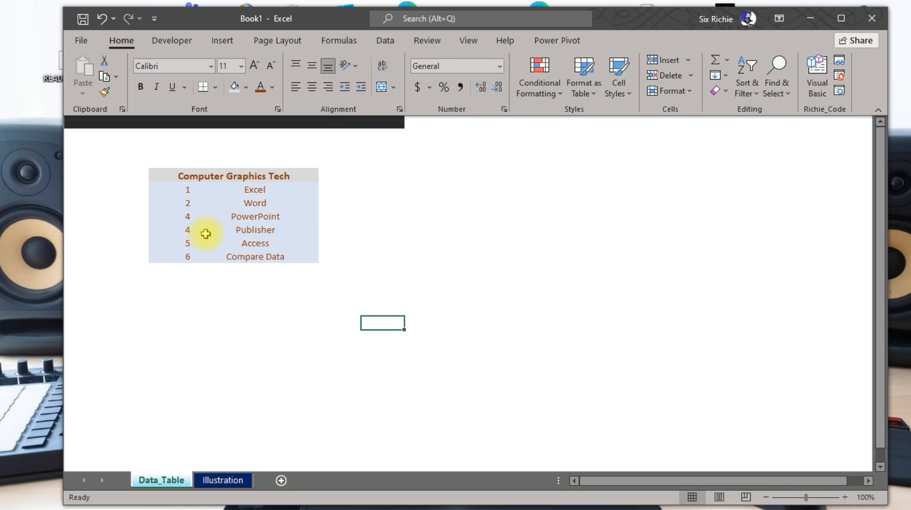
left_click(212, 189)
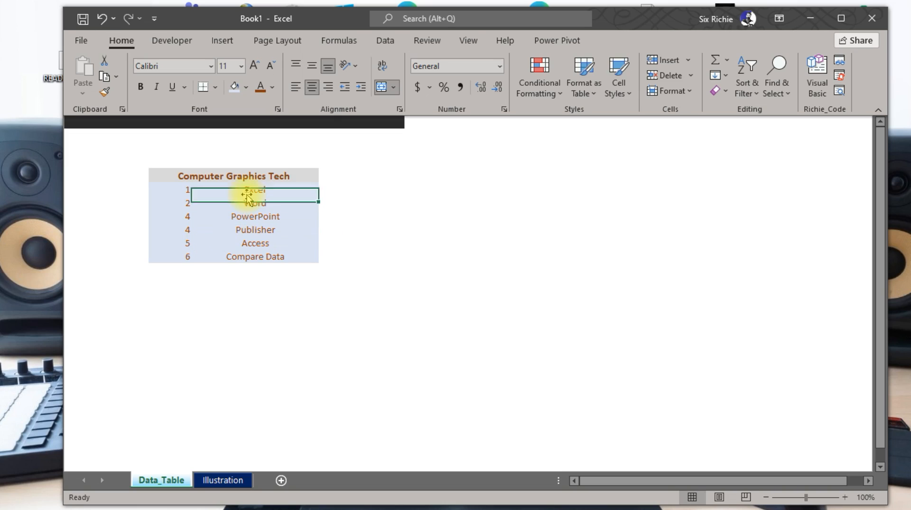
left_click(181, 189)
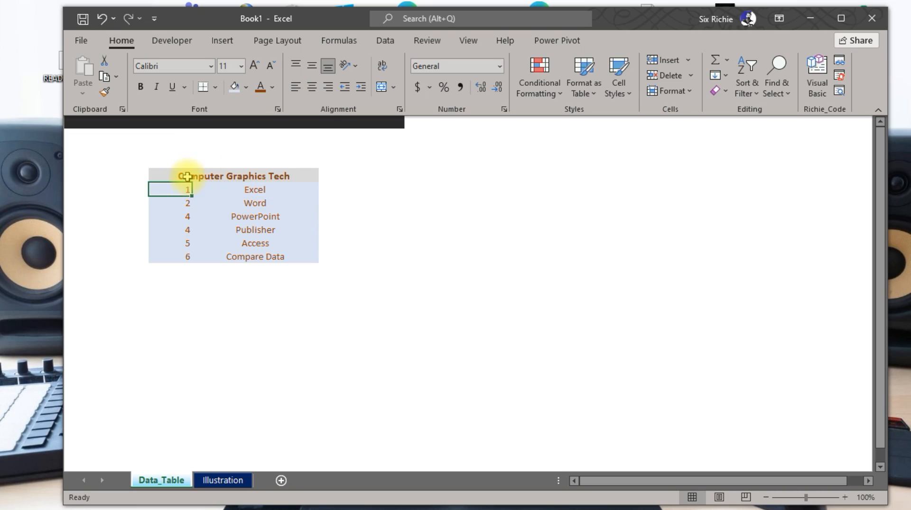
left_click(259, 230)
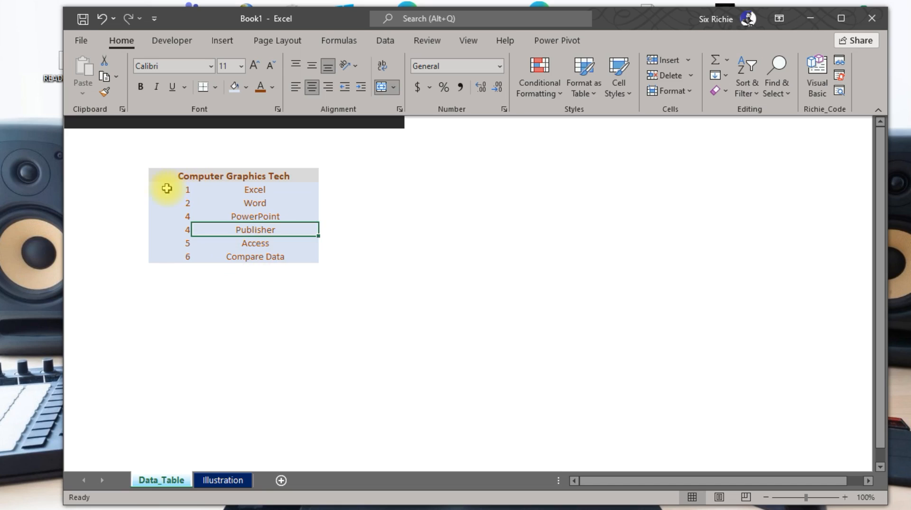
Convert the numbered program list C6:F11 into a table, leaving the headers option off.
left_click_drag(169, 190, 284, 258)
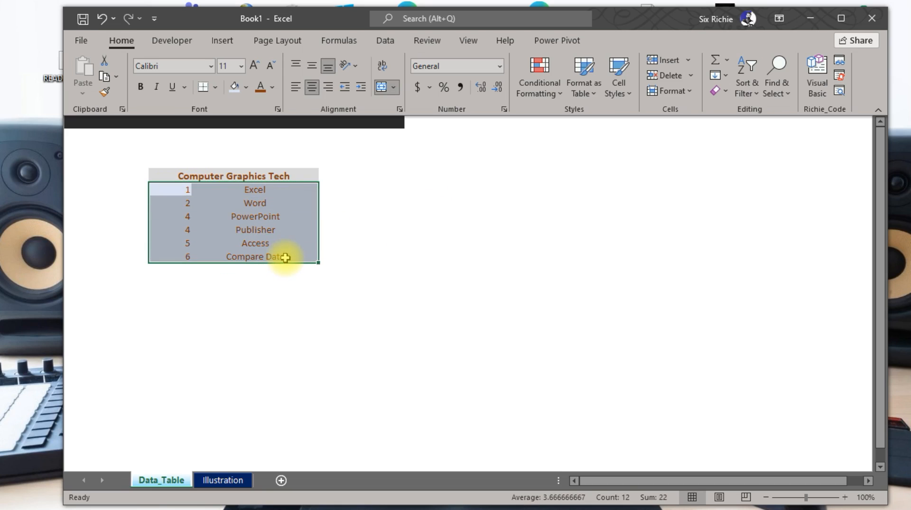
left_click(153, 179)
left_click_drag(158, 192, 291, 257)
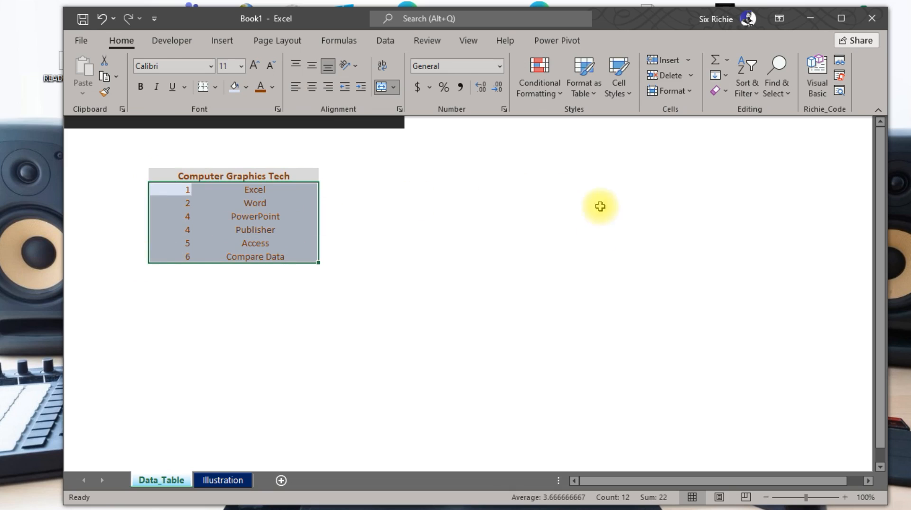
left_click(223, 41)
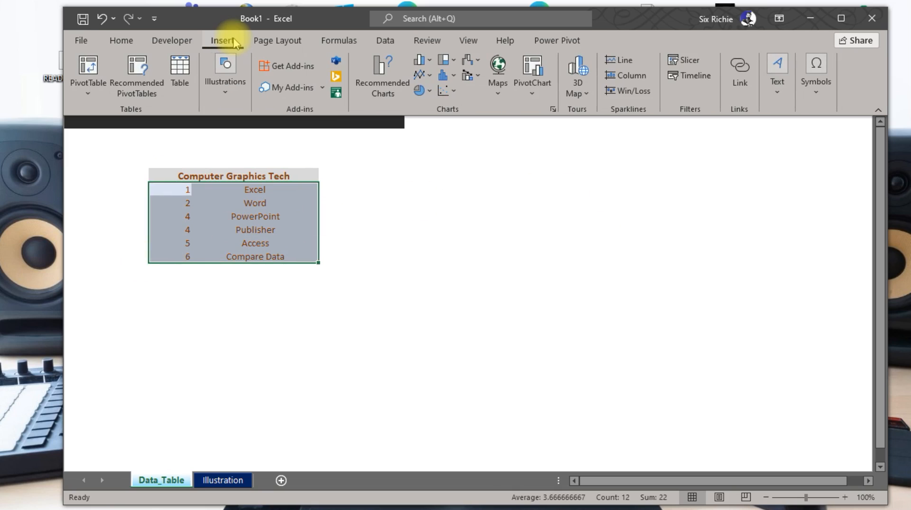
left_click(180, 69)
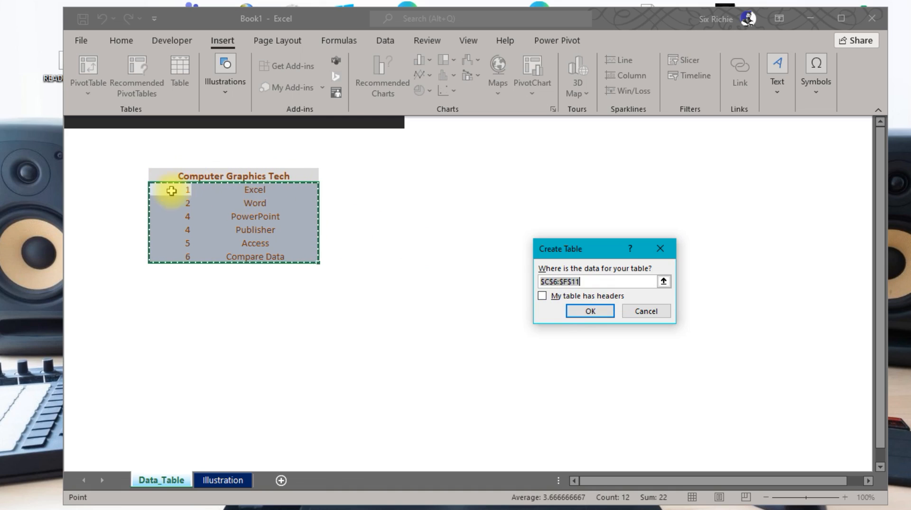
left_click(585, 312)
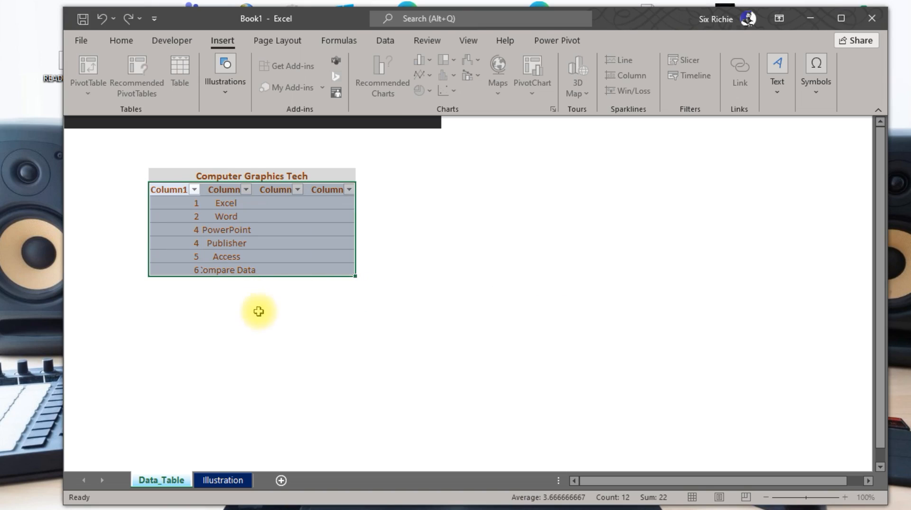
left_click(287, 309)
left_click(408, 268)
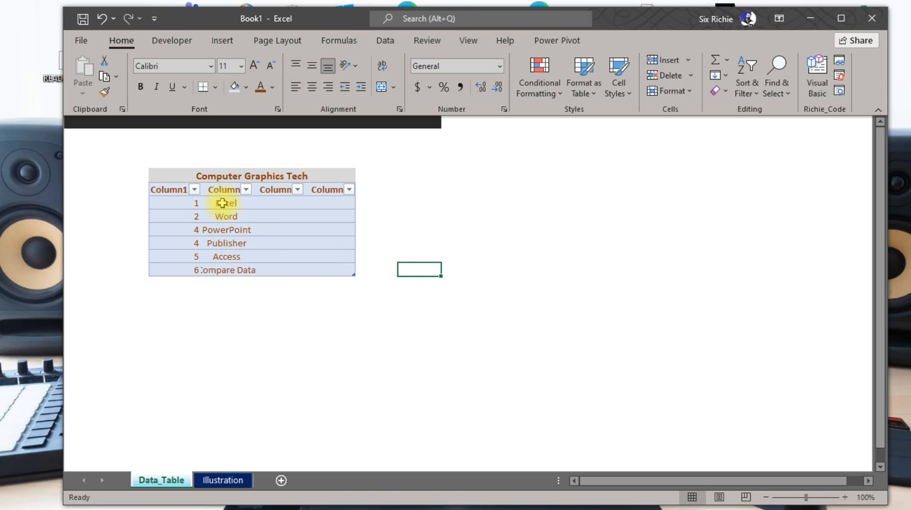
Examine the new table's column header row between the Computer Graphics Tech heading and the program list.
left_click(266, 185)
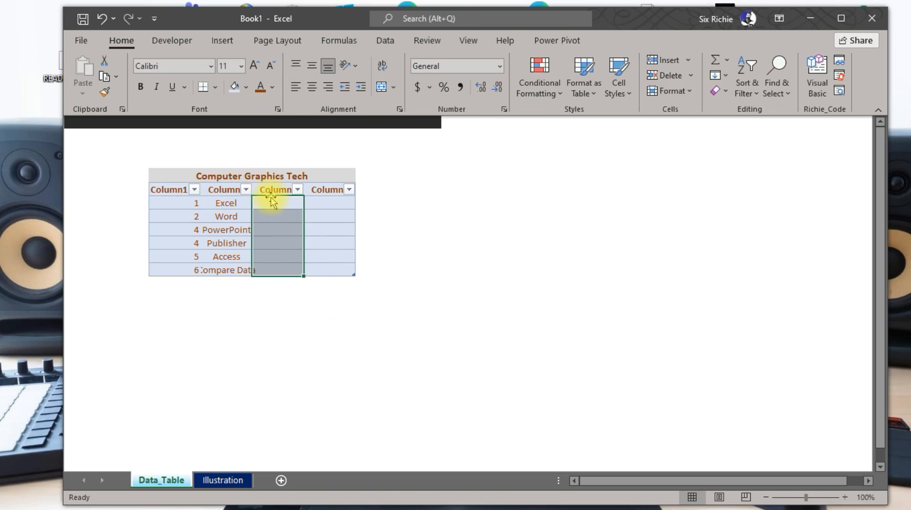
left_click_drag(274, 190, 163, 190)
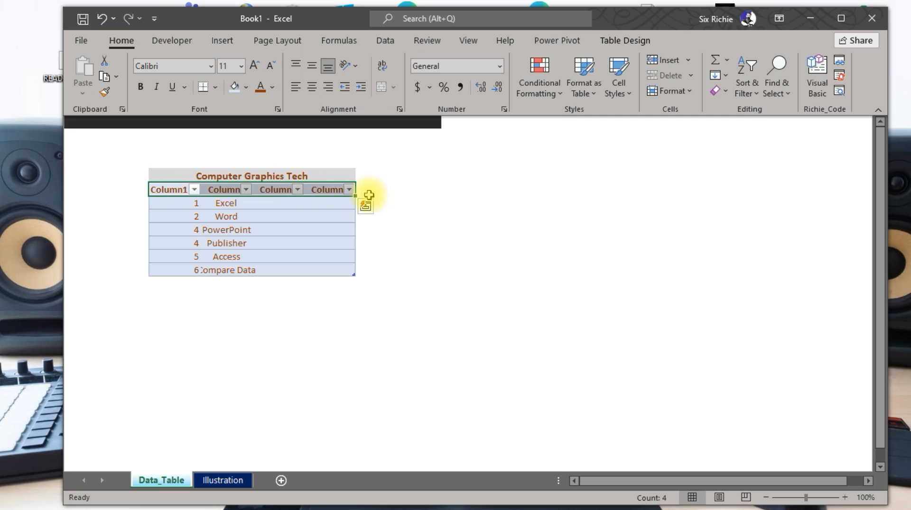
left_click(424, 188)
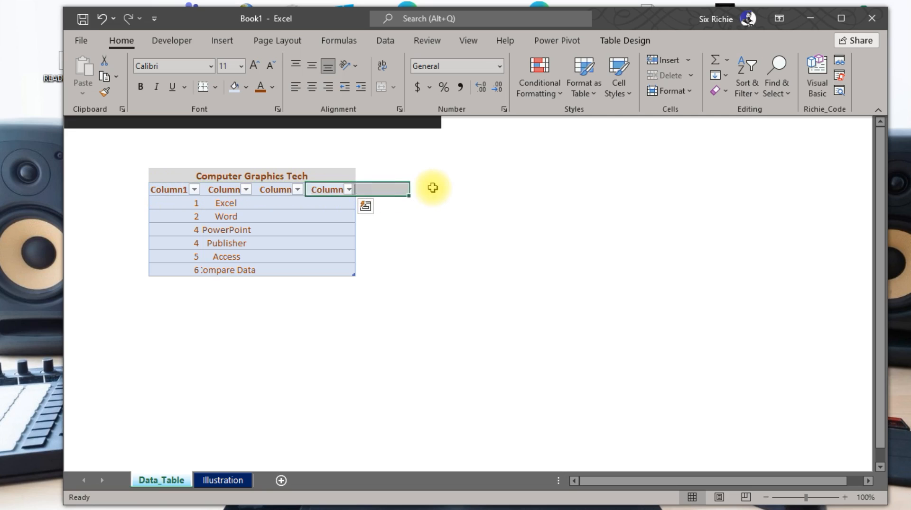
left_click(335, 190)
left_click(279, 189)
left_click(230, 192)
left_click(171, 200)
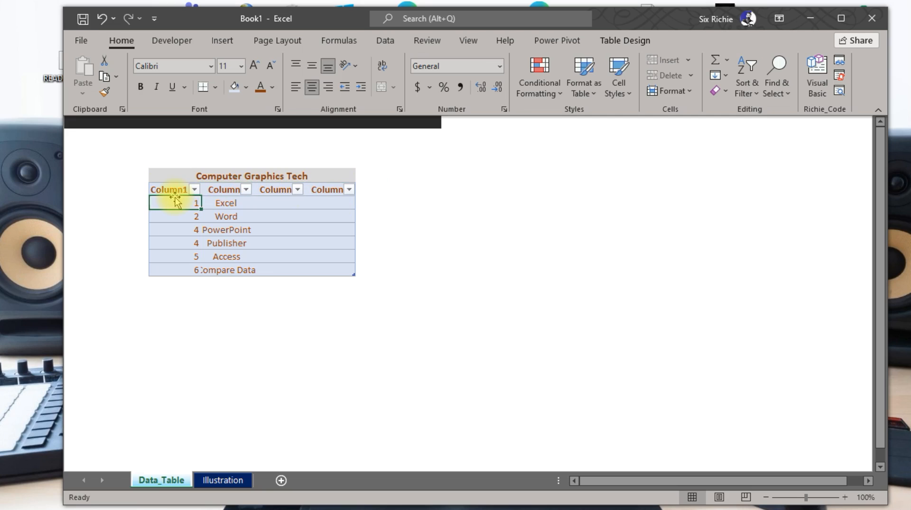
left_click(171, 189)
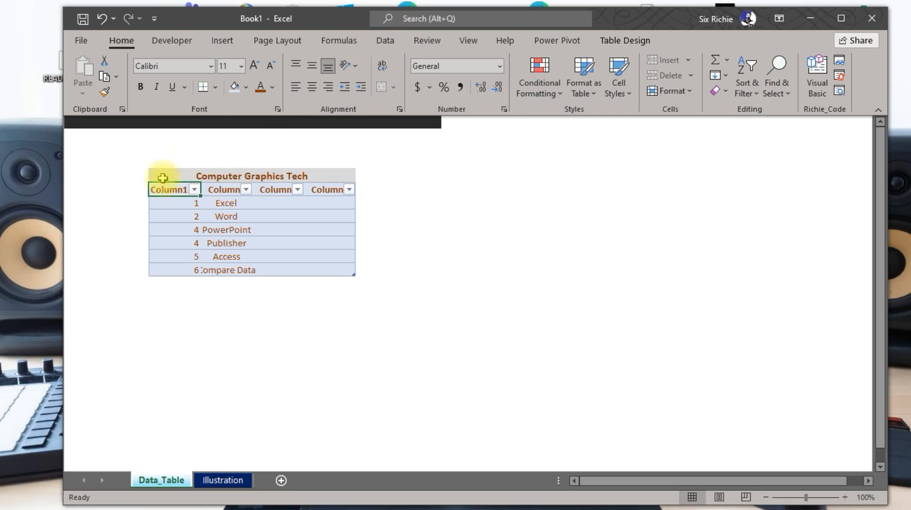
left_click(247, 242)
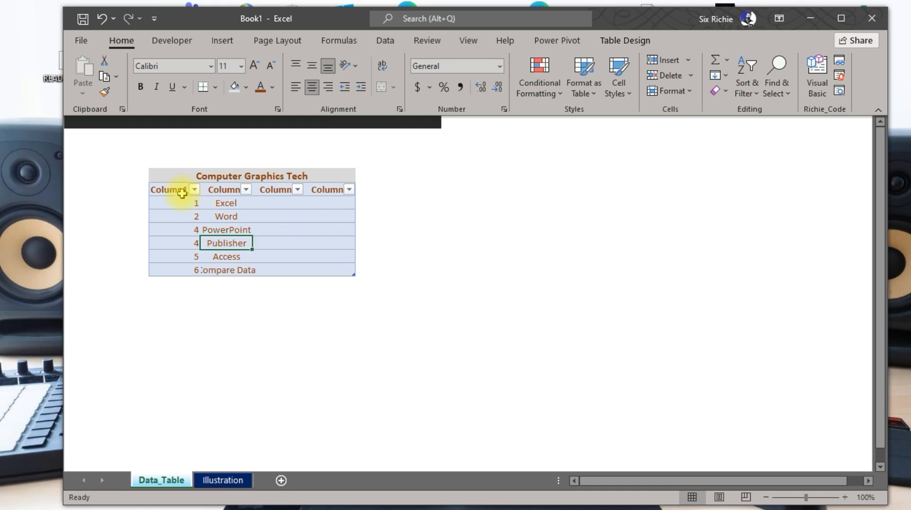
Turn off the filter buttons and the header row for the program table.
left_click(151, 189)
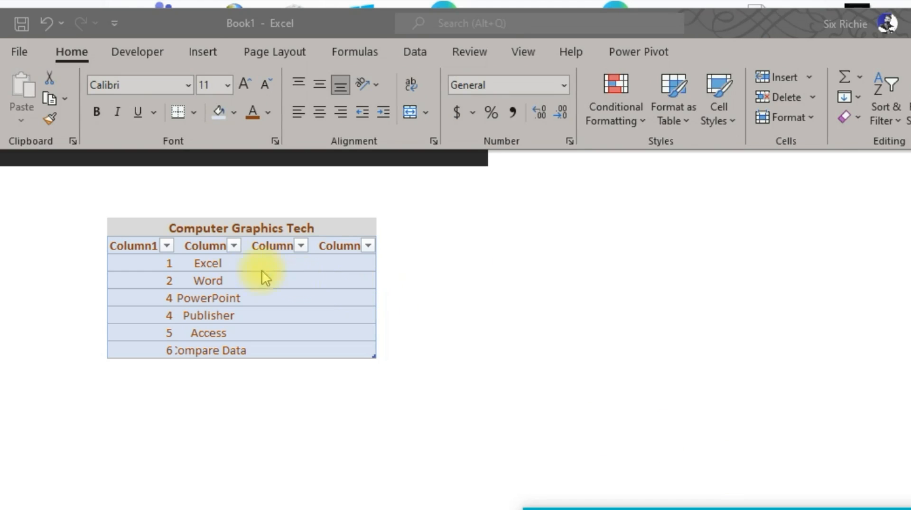
left_click(113, 245)
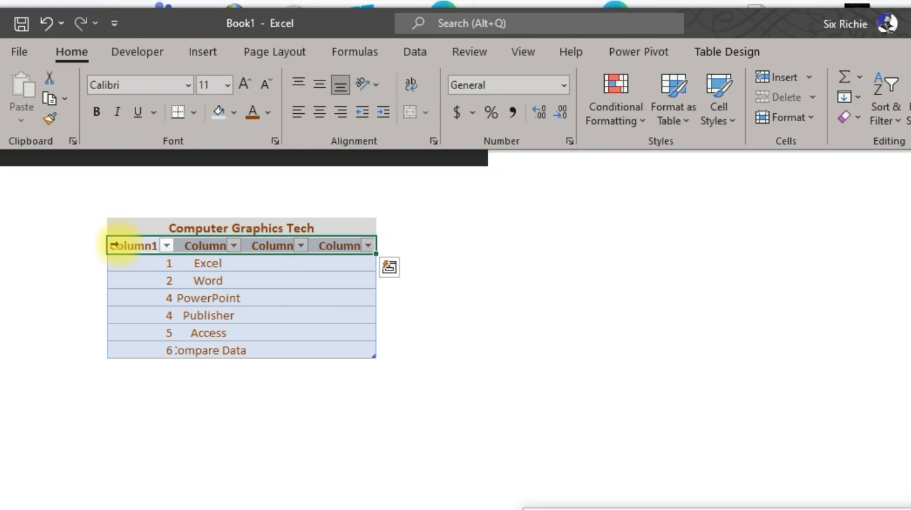
left_click_drag(133, 247, 343, 350)
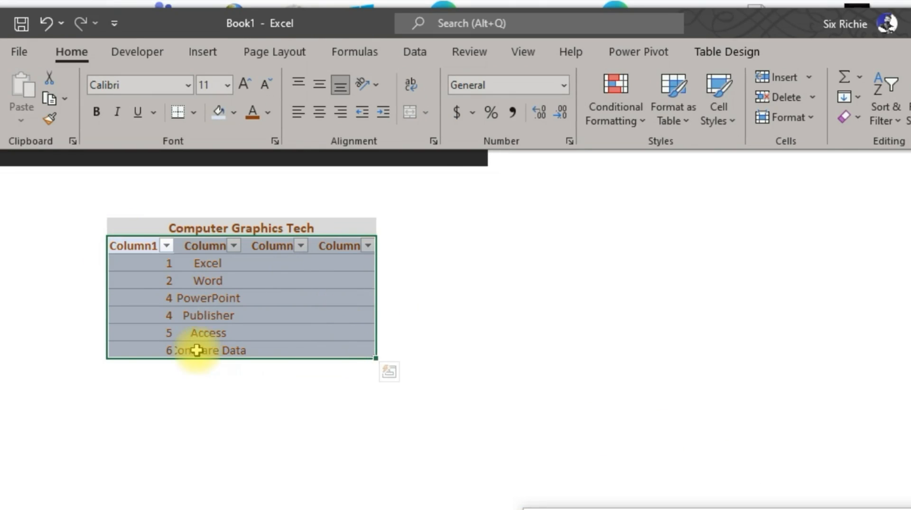
left_click(736, 52)
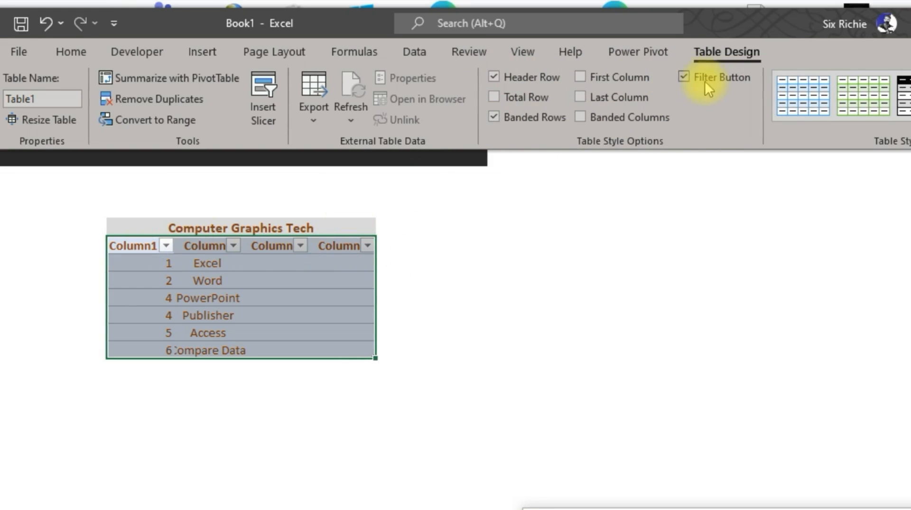
left_click(683, 78)
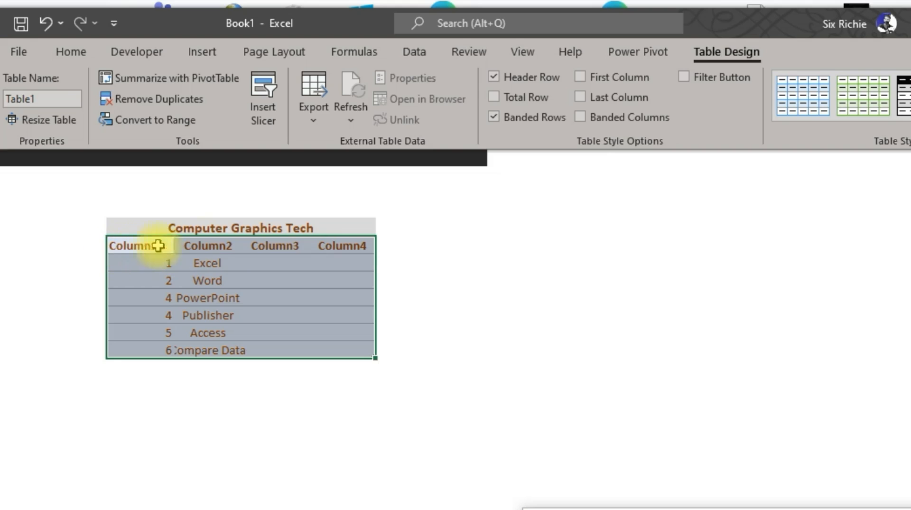
left_click(502, 76)
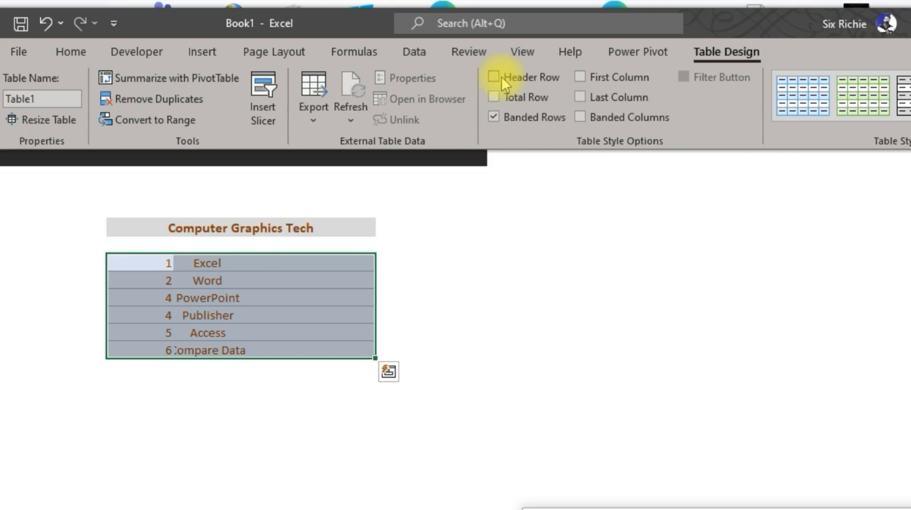
left_click(502, 76)
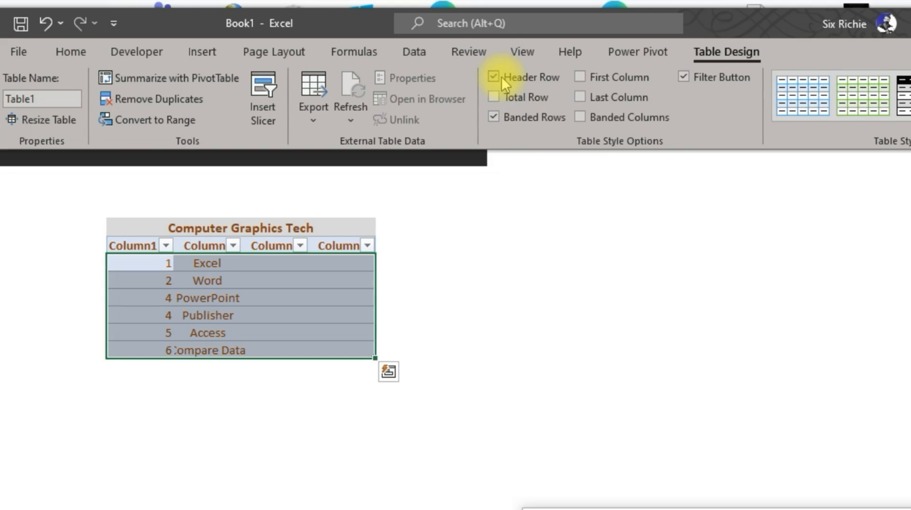
left_click(497, 75)
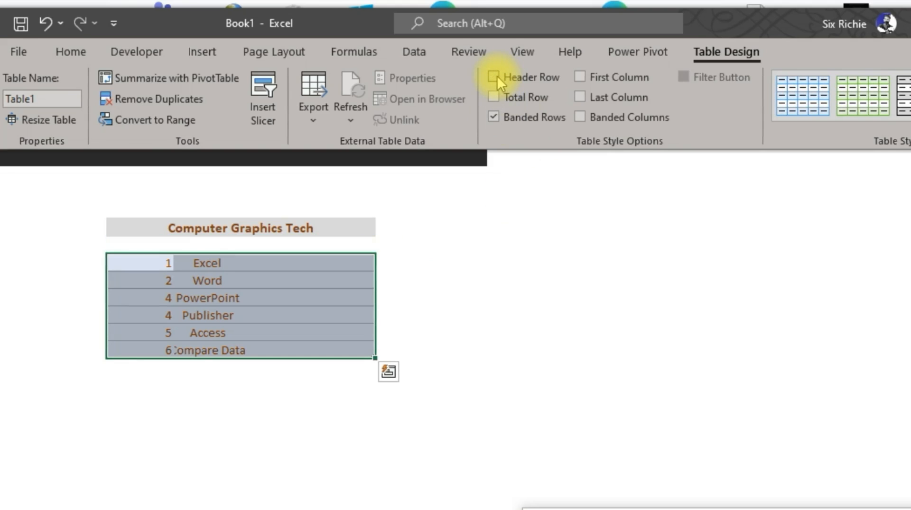
left_click(493, 116)
left_click(502, 248)
left_click(270, 262)
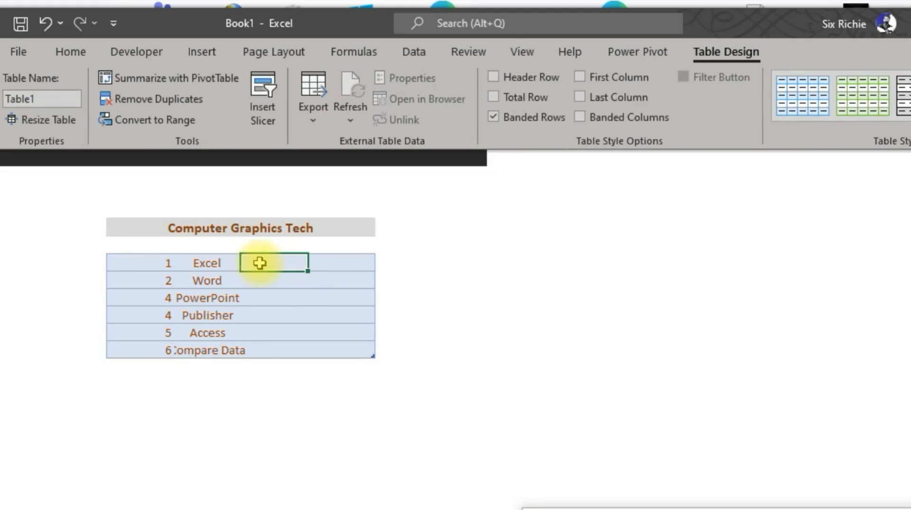
Merge and center the Computer Graphics Tech heading with the empty row beneath it as one block, C5:F6, and align its text vertically to the middle.
left_click(208, 242)
left_click(205, 241)
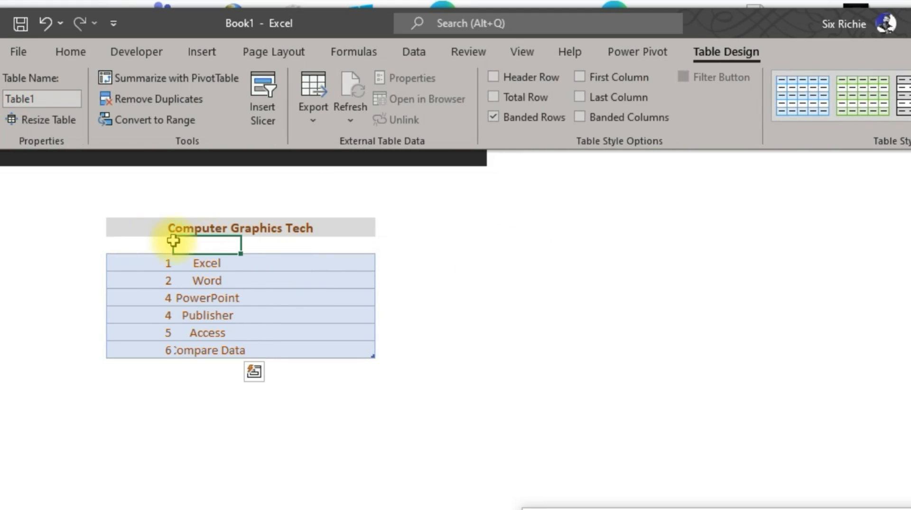
left_click_drag(123, 242, 353, 241)
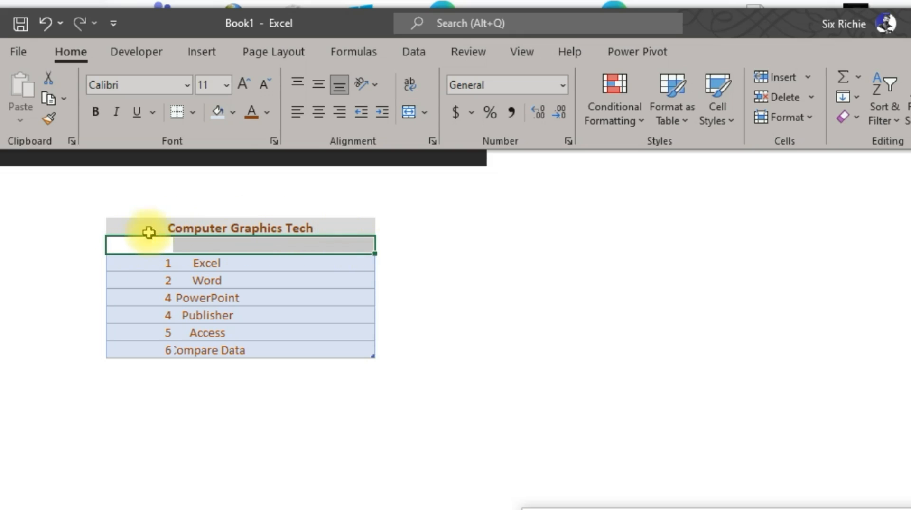
left_click(195, 228)
left_click_drag(195, 228, 260, 244)
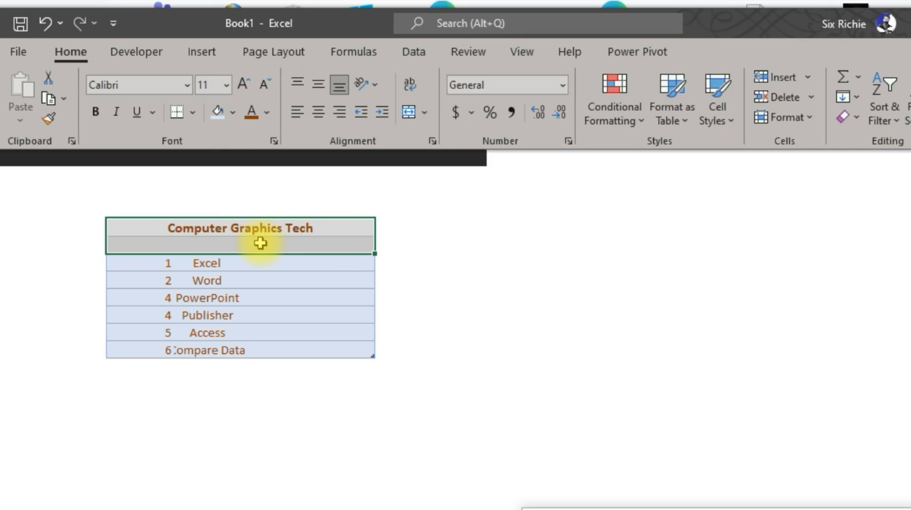
left_click(412, 114)
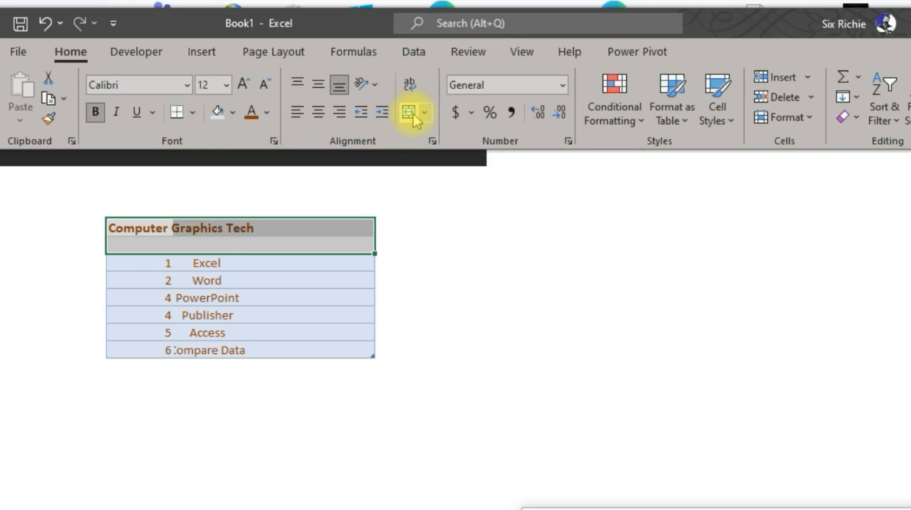
left_click(421, 115)
left_click(427, 137)
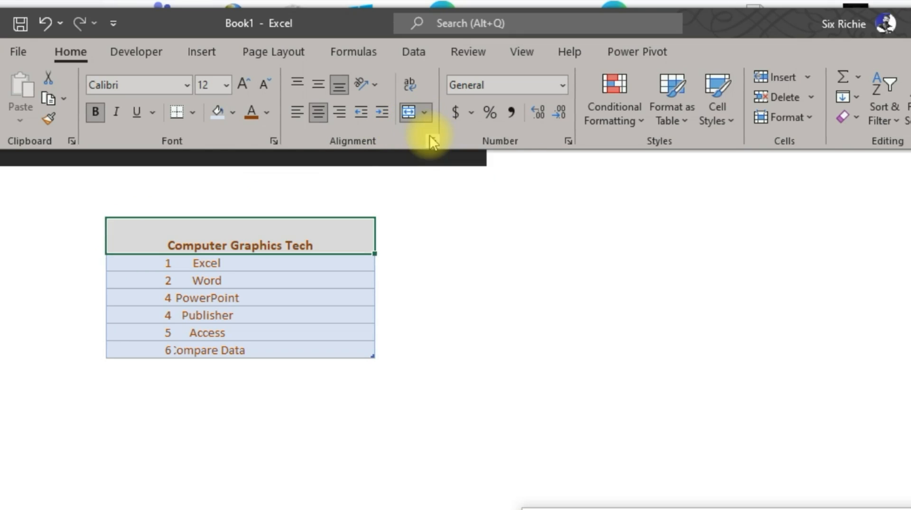
left_click(318, 85)
left_click(445, 243)
left_click(223, 264)
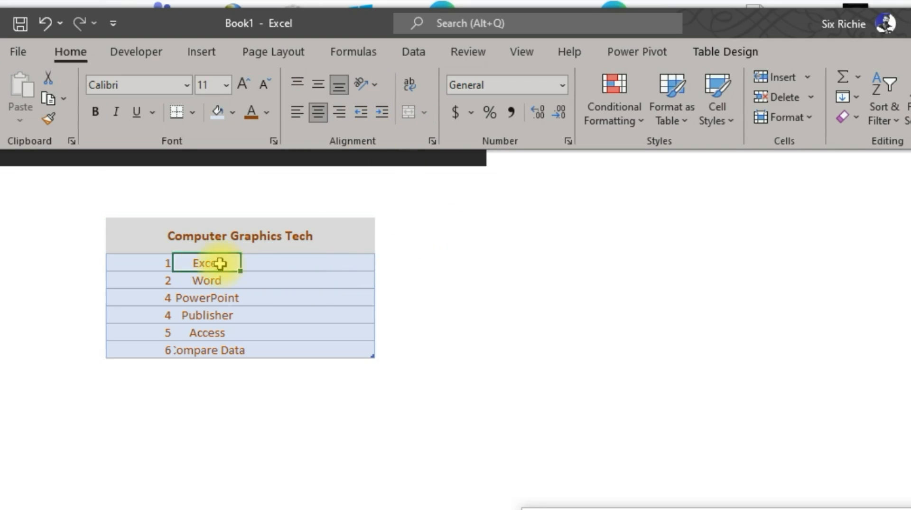
left_click_drag(211, 263, 348, 349)
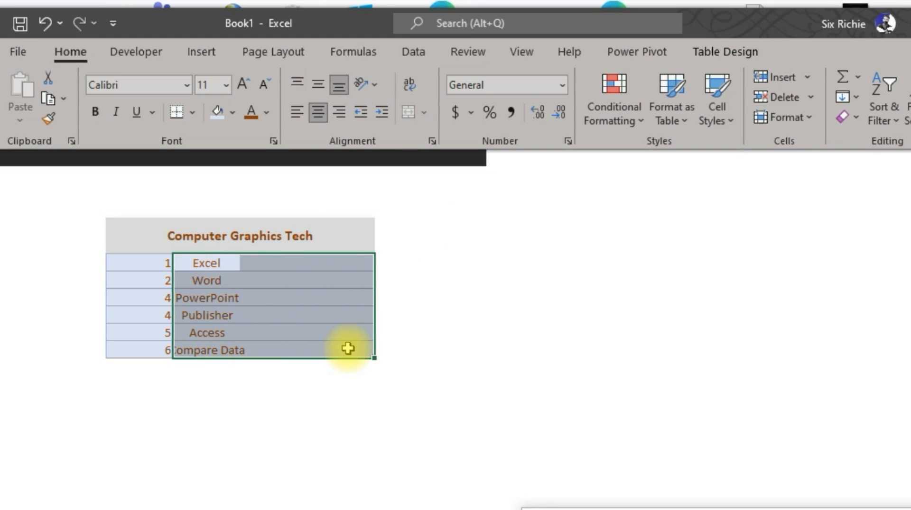
left_click(309, 284)
left_click_drag(195, 261, 346, 270)
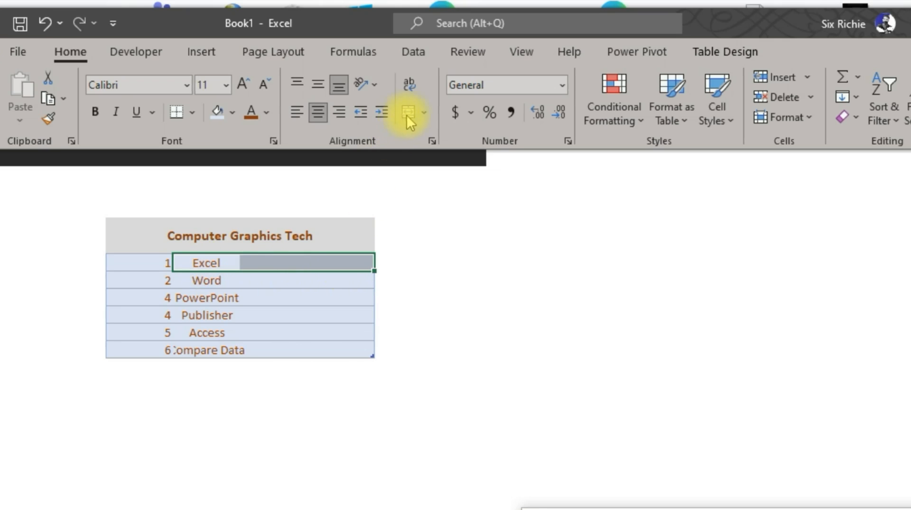
left_click(280, 283)
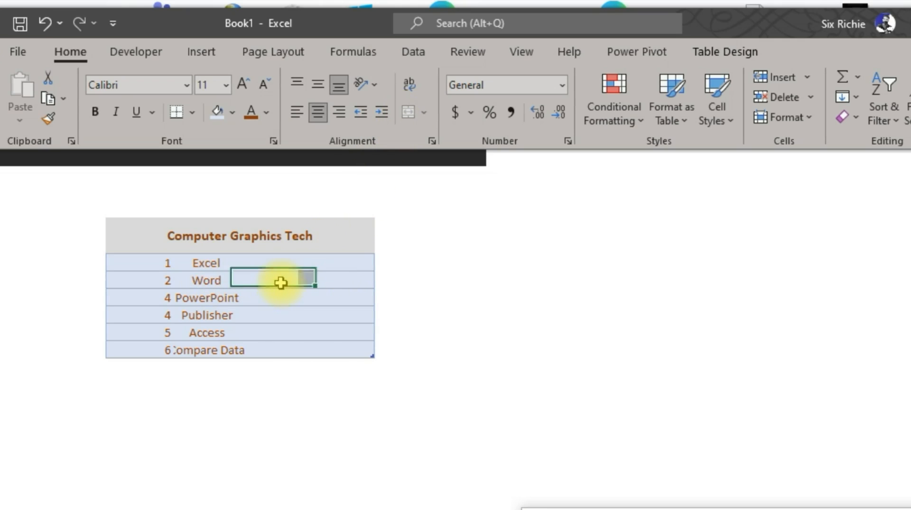
left_click_drag(262, 259, 268, 350)
Add a right border to the number column of the program table, covering all six rows.
left_click_drag(157, 262, 157, 354)
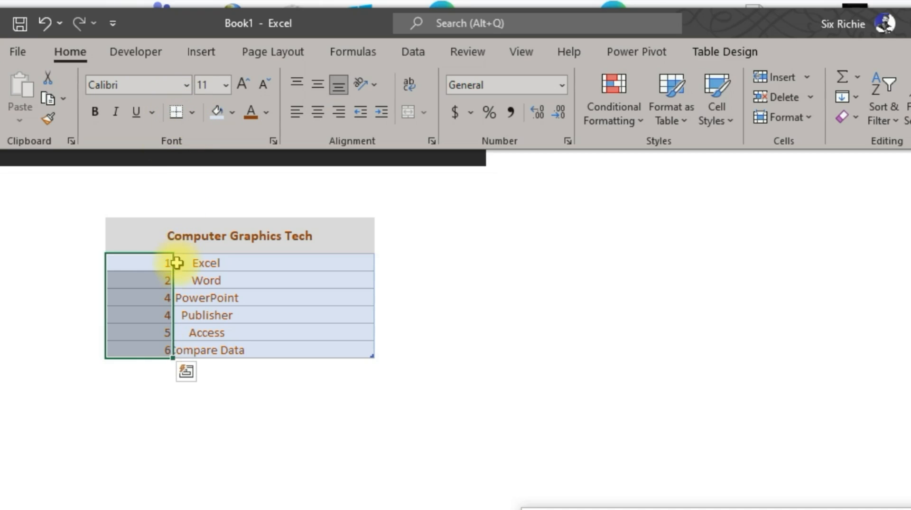
left_click(192, 111)
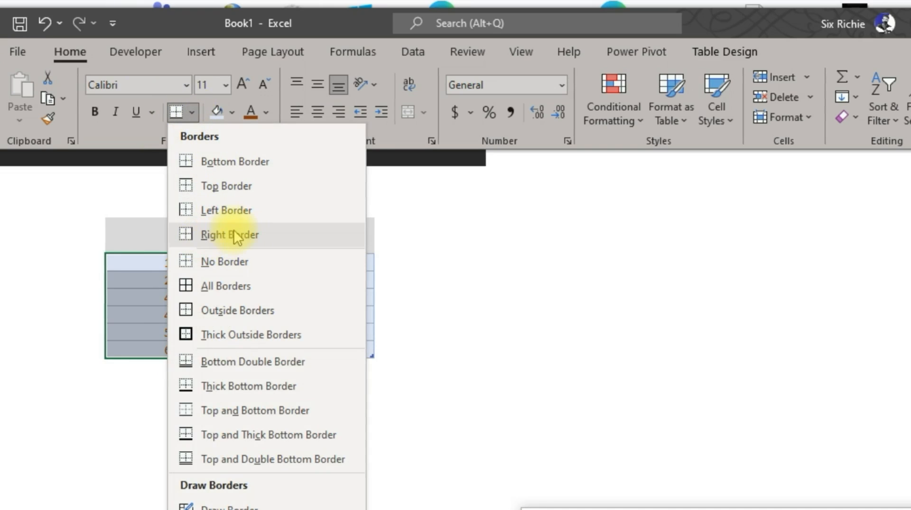
left_click(209, 236)
left_click(425, 286)
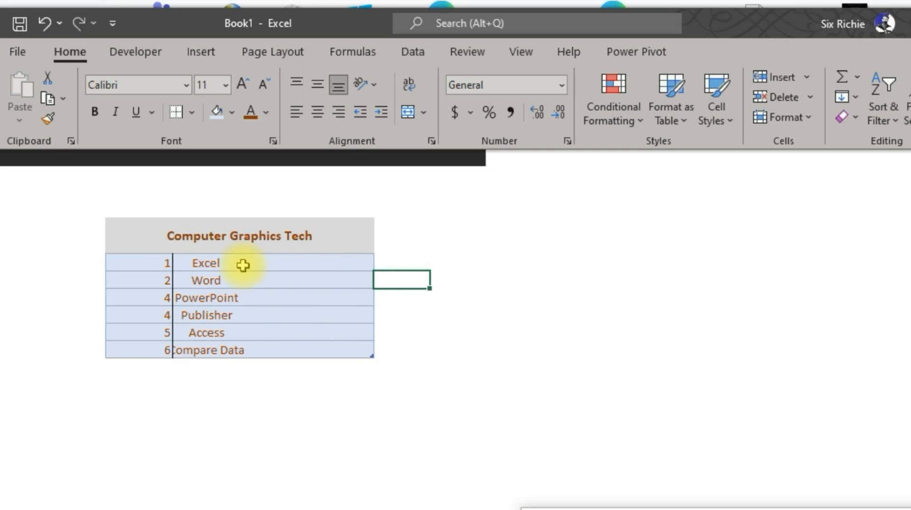
Add a right border down the program name column, from Excel to Compare Data.
left_click_drag(227, 262, 229, 350)
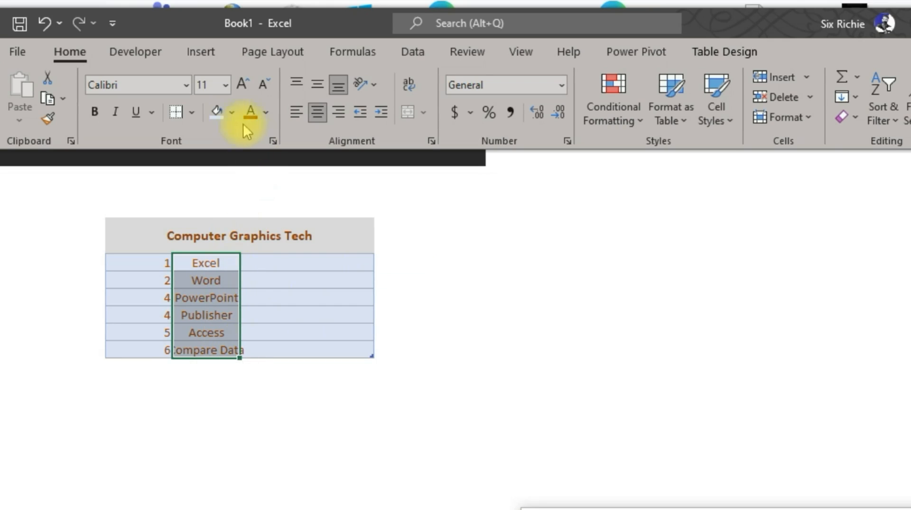
left_click(177, 113)
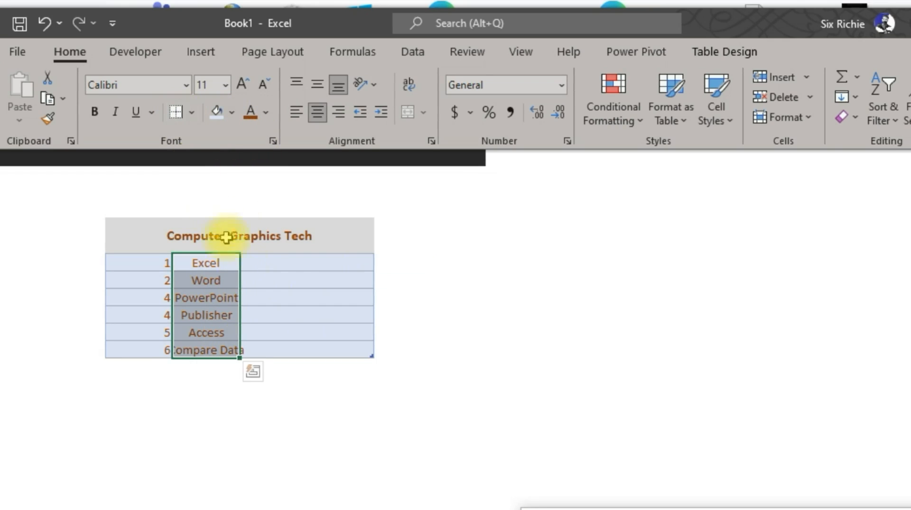
left_click(260, 275)
left_click(235, 350)
left_click(226, 190)
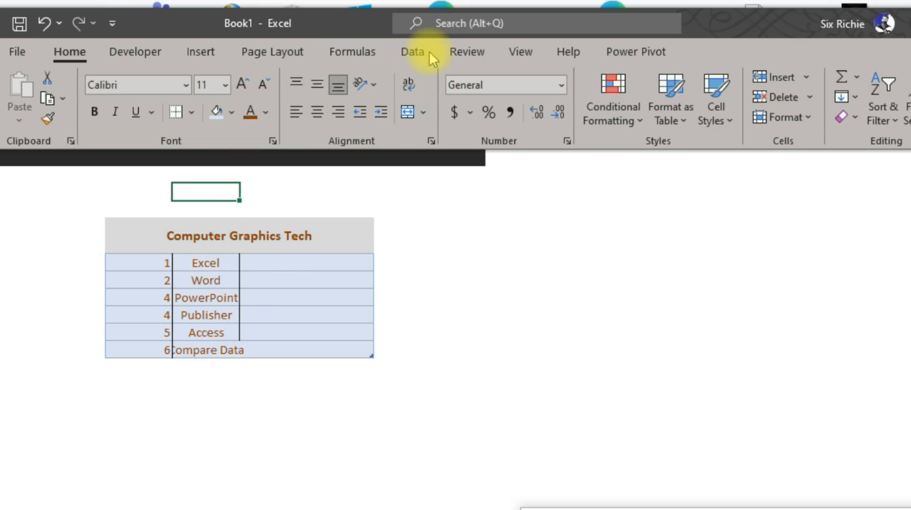
Show the row and column headings and widen column D until Compare Data fits inside its cell.
left_click(535, 52)
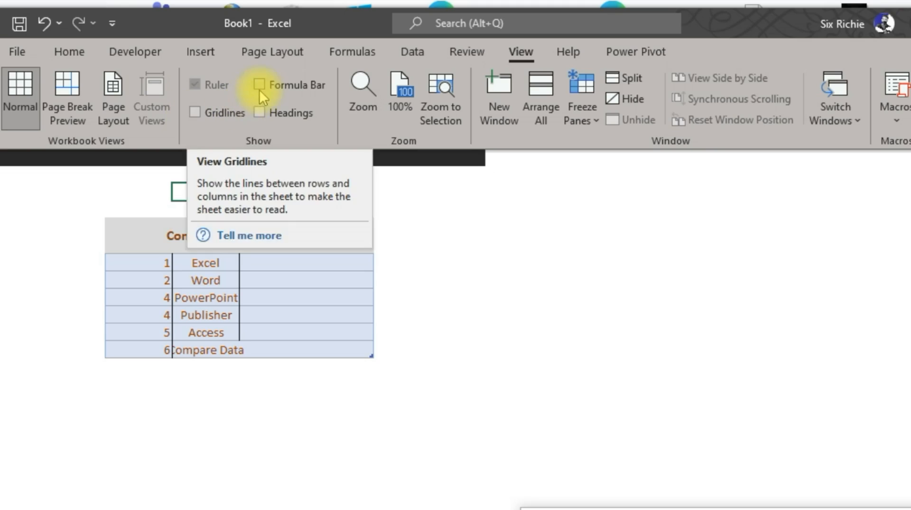
left_click(259, 113)
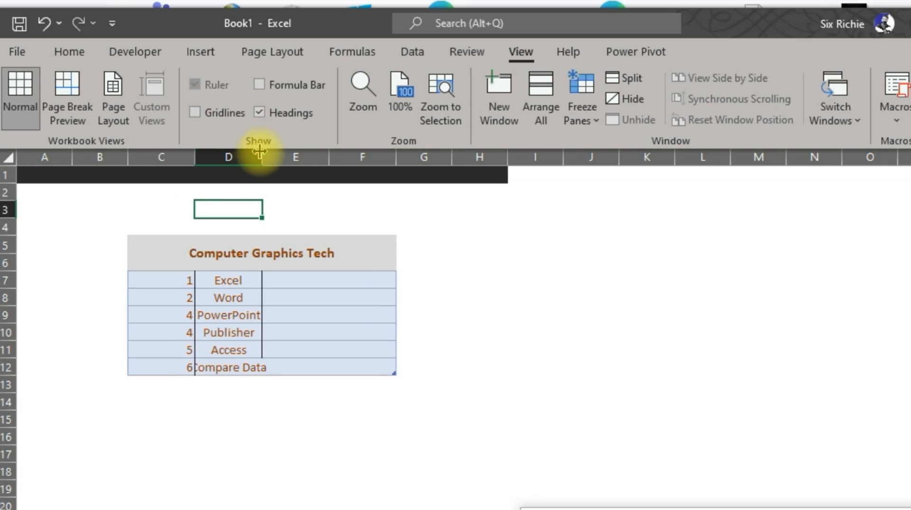
left_click_drag(262, 157, 277, 156)
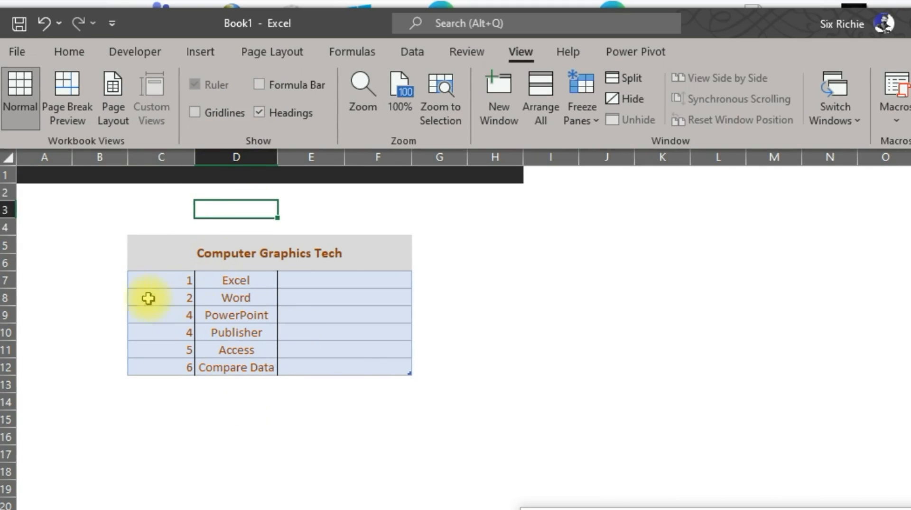
Widen column B so the program table sits farther from the sheet's left edge.
left_click(128, 165)
left_click(142, 157)
left_click_drag(127, 157, 160, 157)
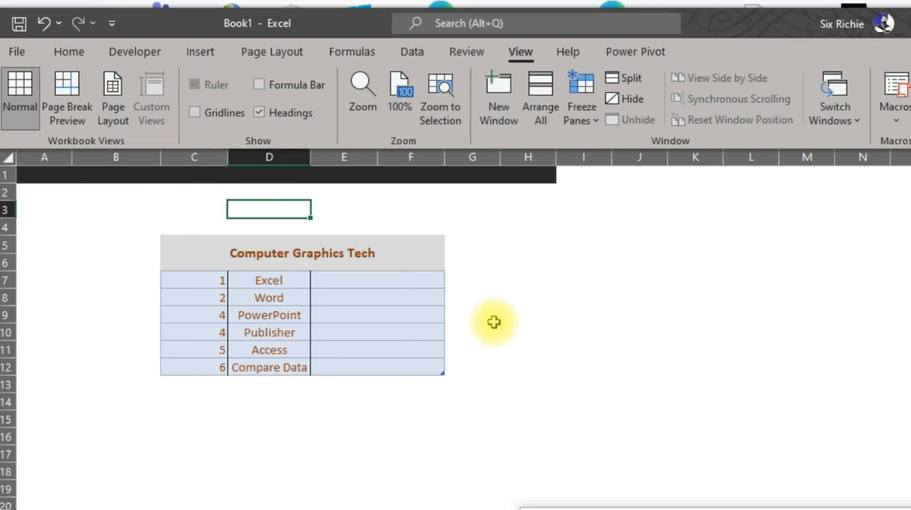
left_click(303, 451)
Add a right border to the empty table cells E7:E12.
left_click(351, 319)
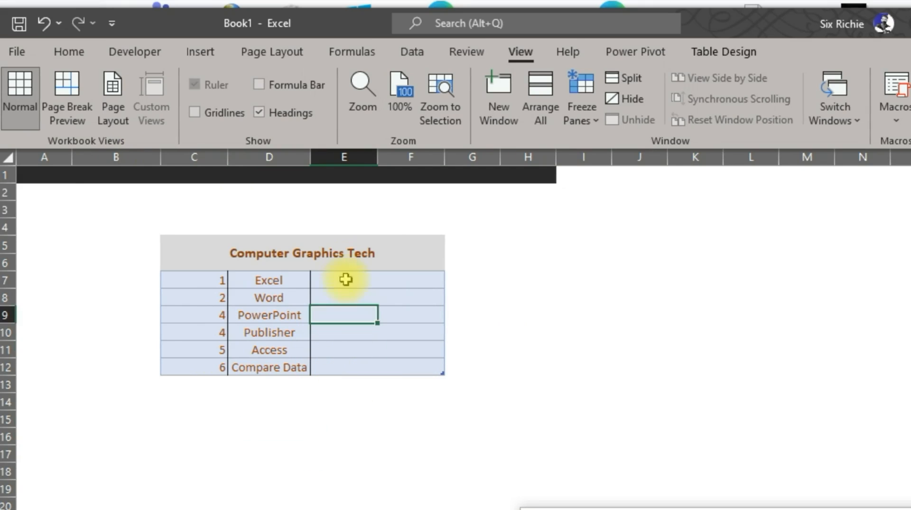
left_click(337, 261)
left_click(364, 301)
left_click(353, 280)
left_click_drag(341, 283, 351, 368)
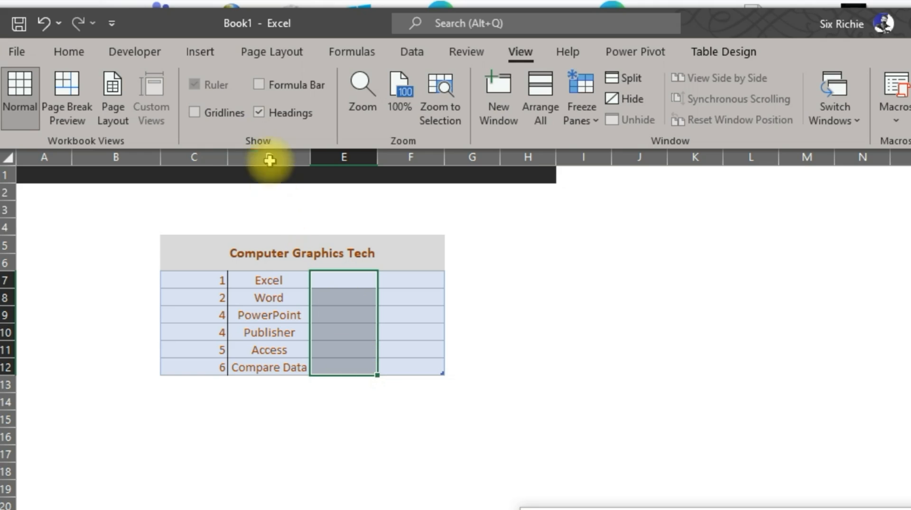
left_click(67, 53)
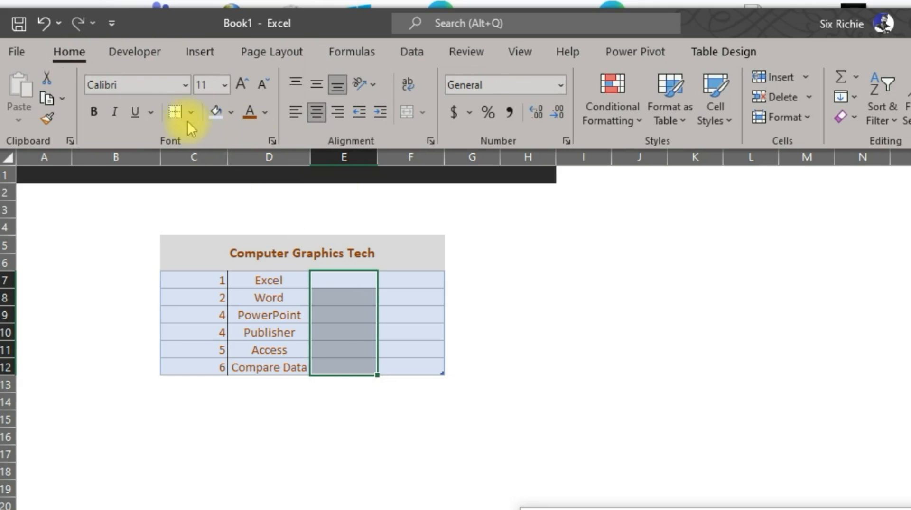
left_click(174, 114)
left_click(410, 314)
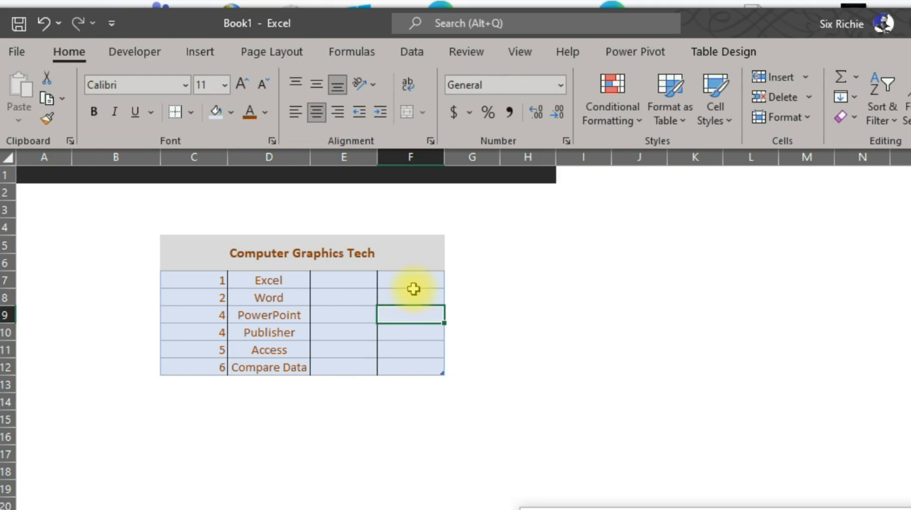
left_click(493, 280)
Add a top border to each cell of the table's first row, C7 to F7, beneath the Computer Graphics Tech heading.
left_click(252, 280)
left_click(180, 271)
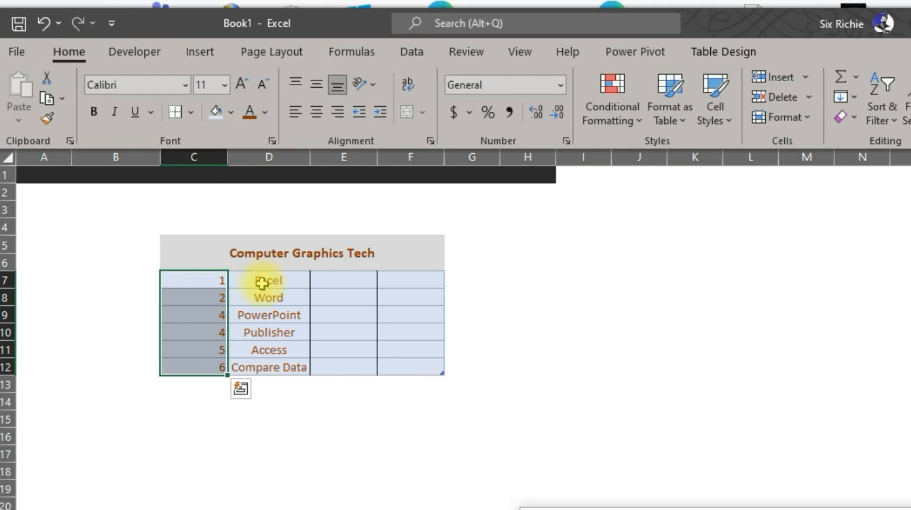
left_click(200, 278)
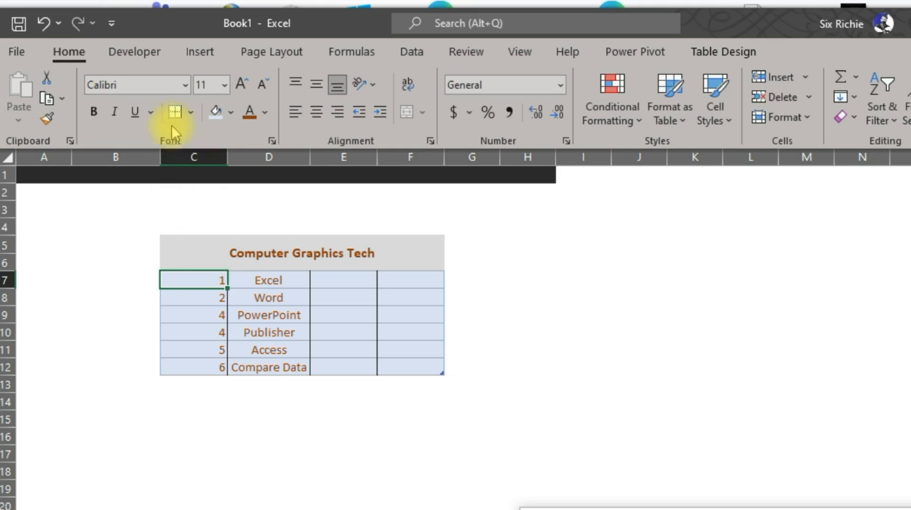
left_click(190, 112)
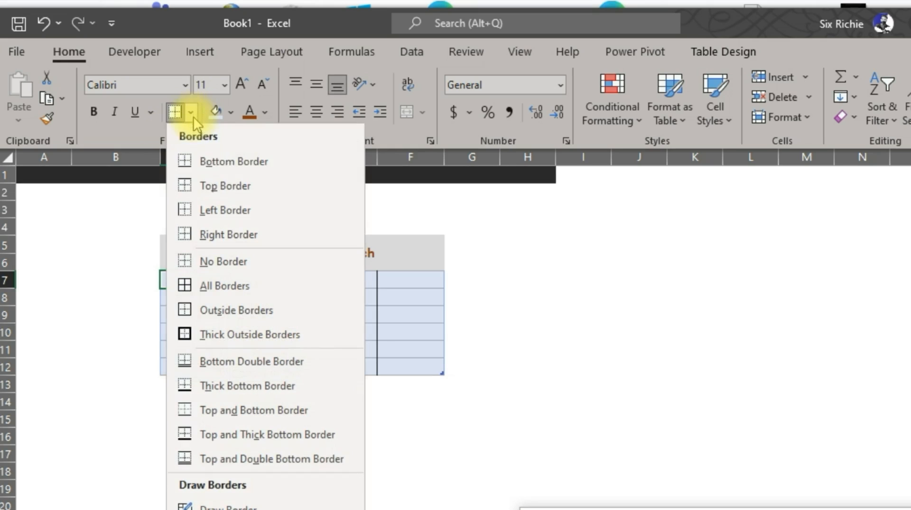
left_click(235, 186)
left_click(266, 284)
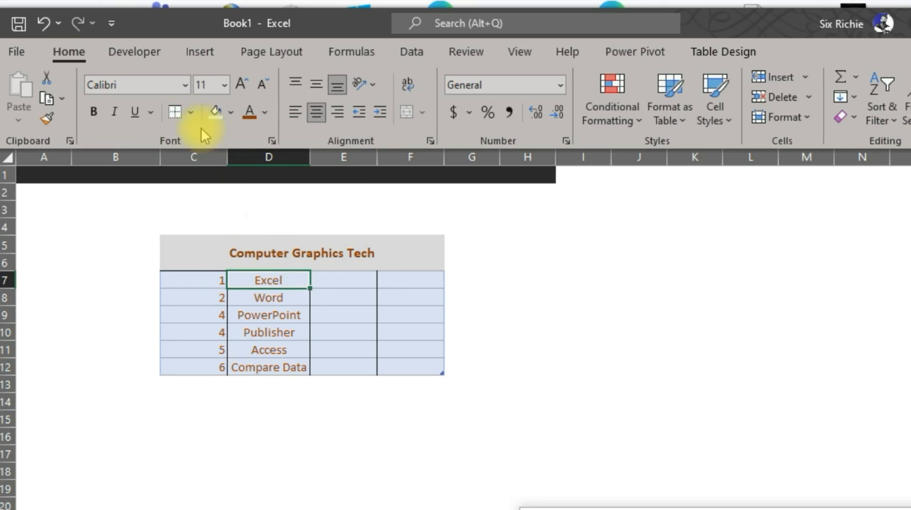
left_click(345, 283)
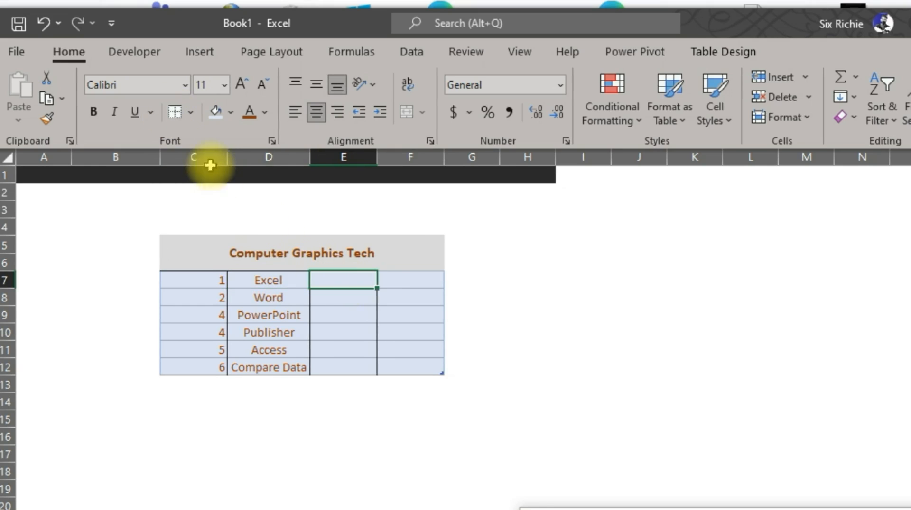
left_click(417, 280)
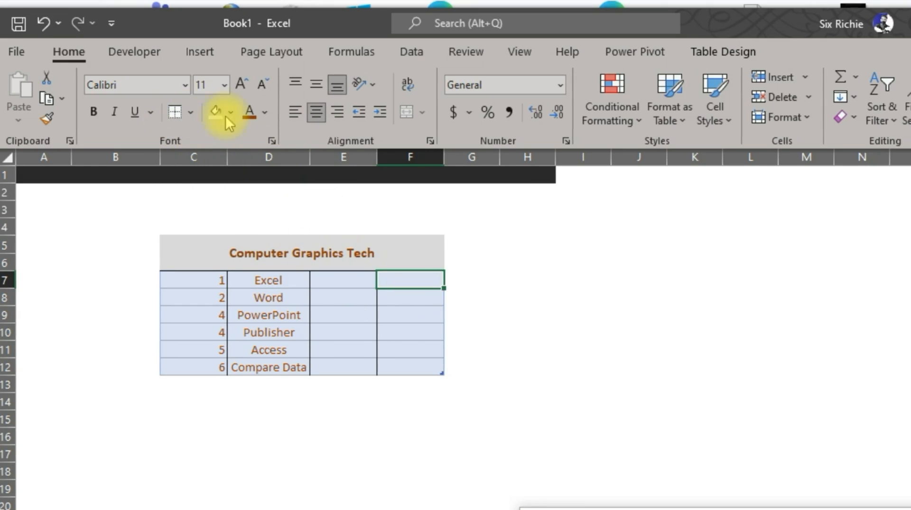
Add a right border to the table's last column, F7:F12.
left_click_drag(422, 280, 422, 368)
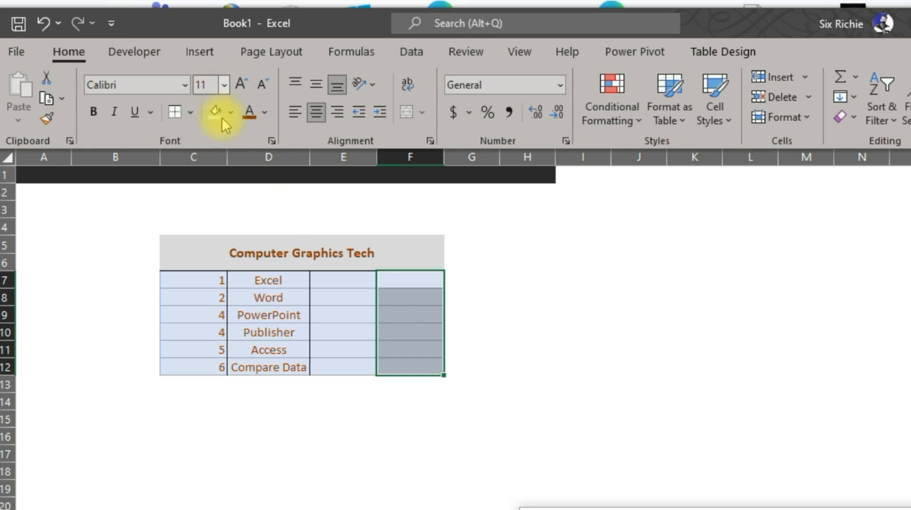
left_click(191, 112)
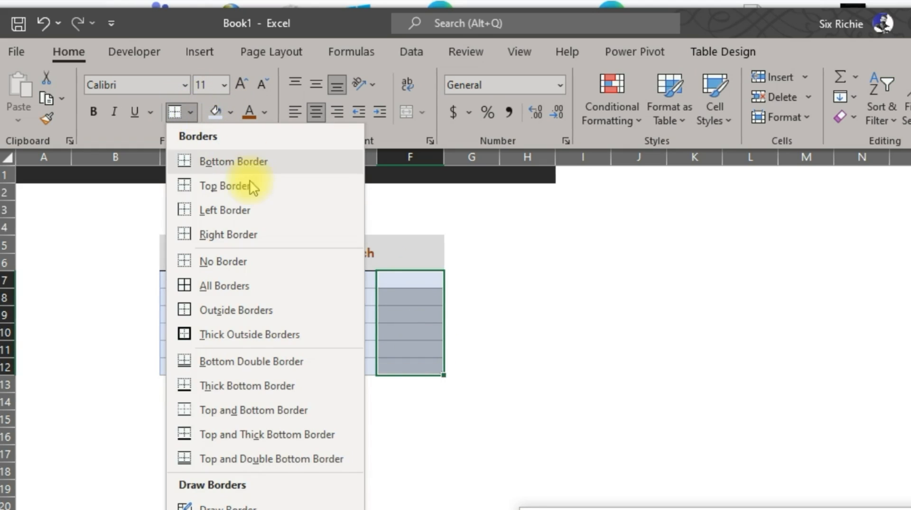
left_click(251, 234)
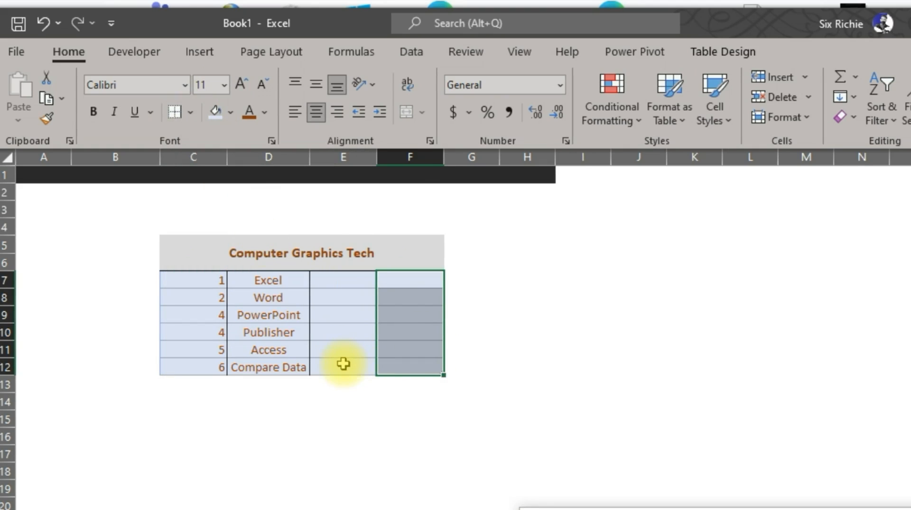
left_click(343, 364)
left_click(407, 368)
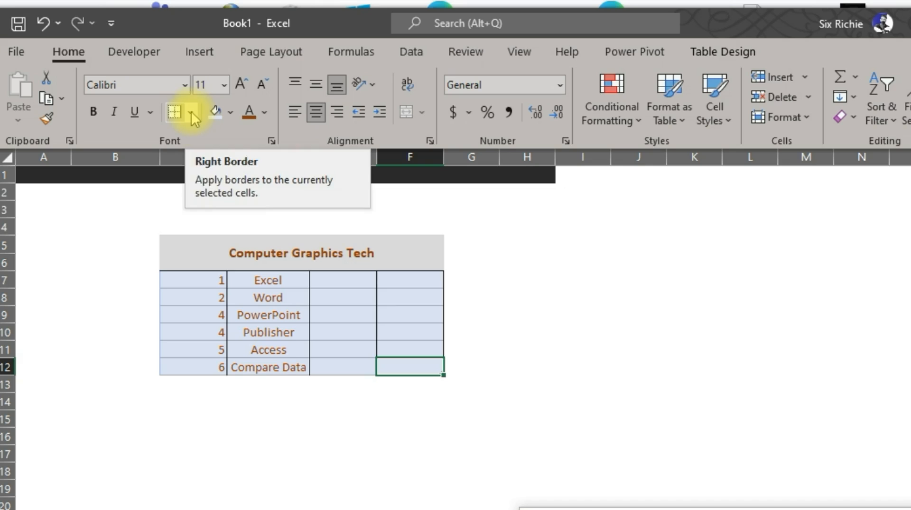
Add a left border along the number column C7:C12 to close the table's left side.
left_click_drag(185, 285, 195, 366)
left_click(195, 366)
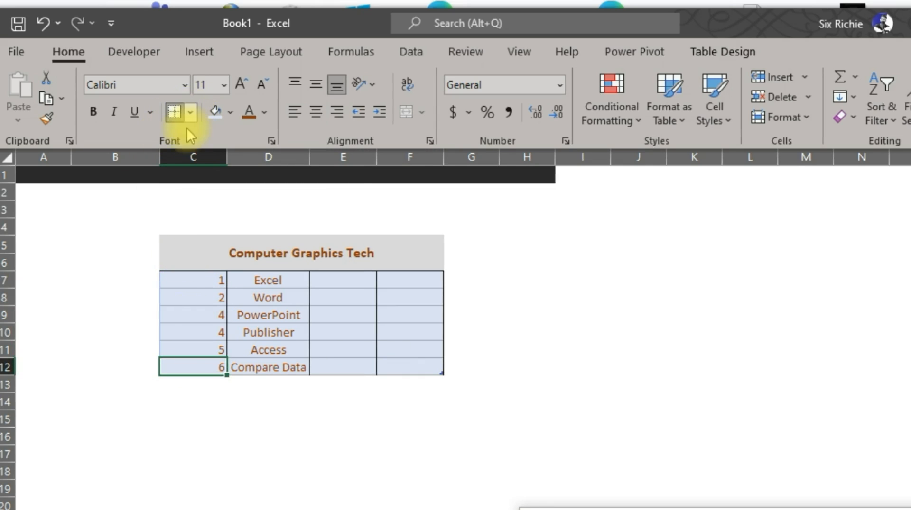
left_click(191, 113)
left_click(194, 207)
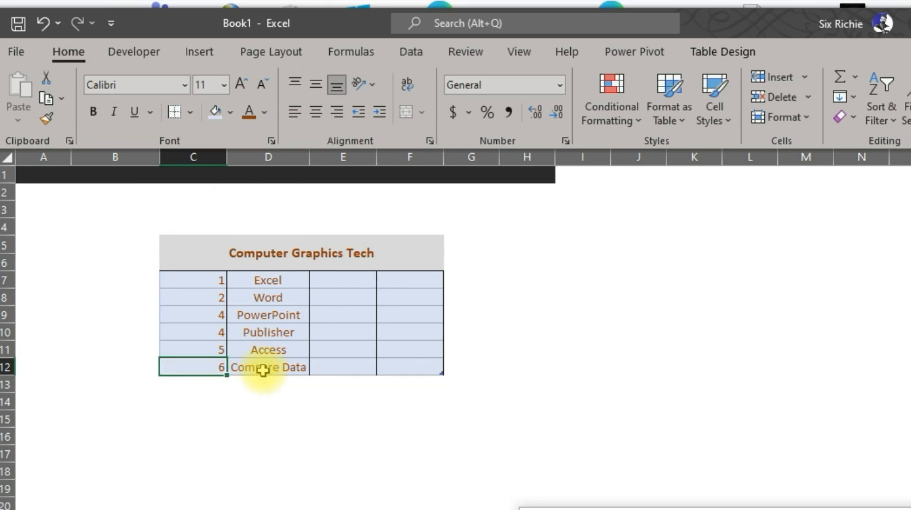
left_click_drag(183, 280, 184, 364)
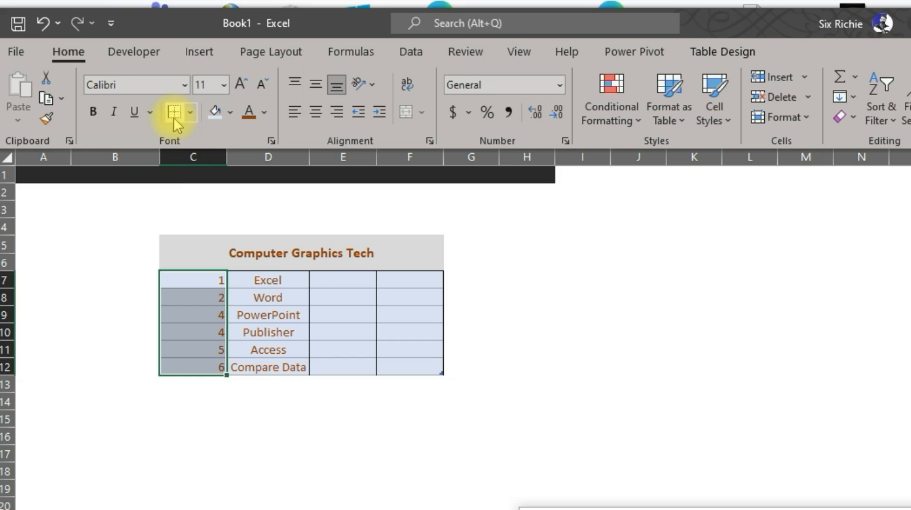
left_click(265, 417)
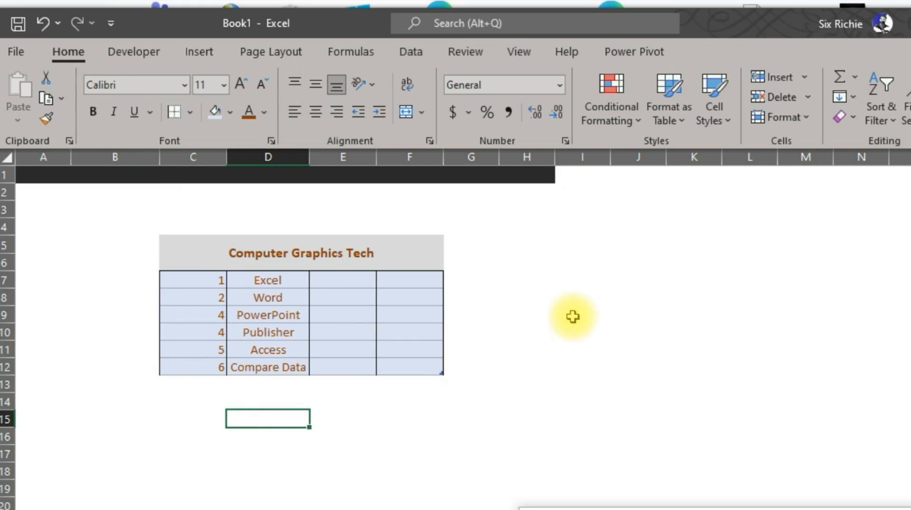
left_click(560, 298)
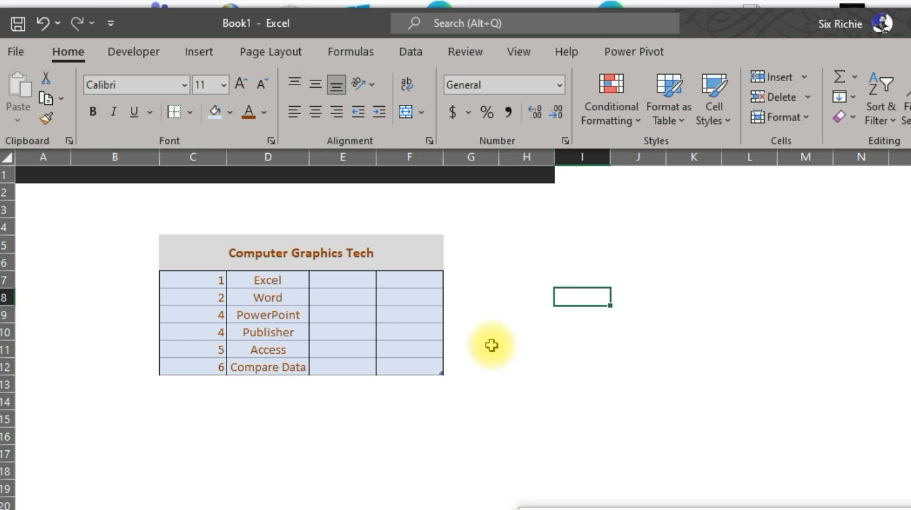
left_click(556, 258)
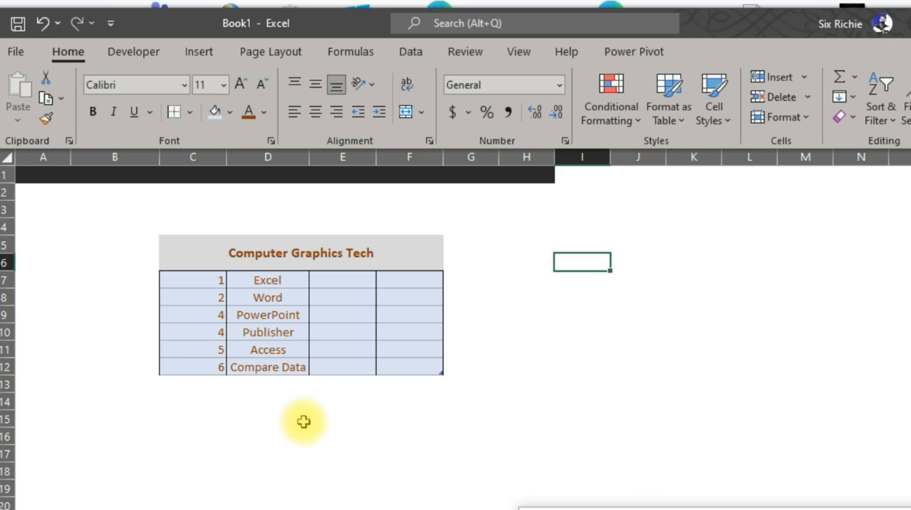